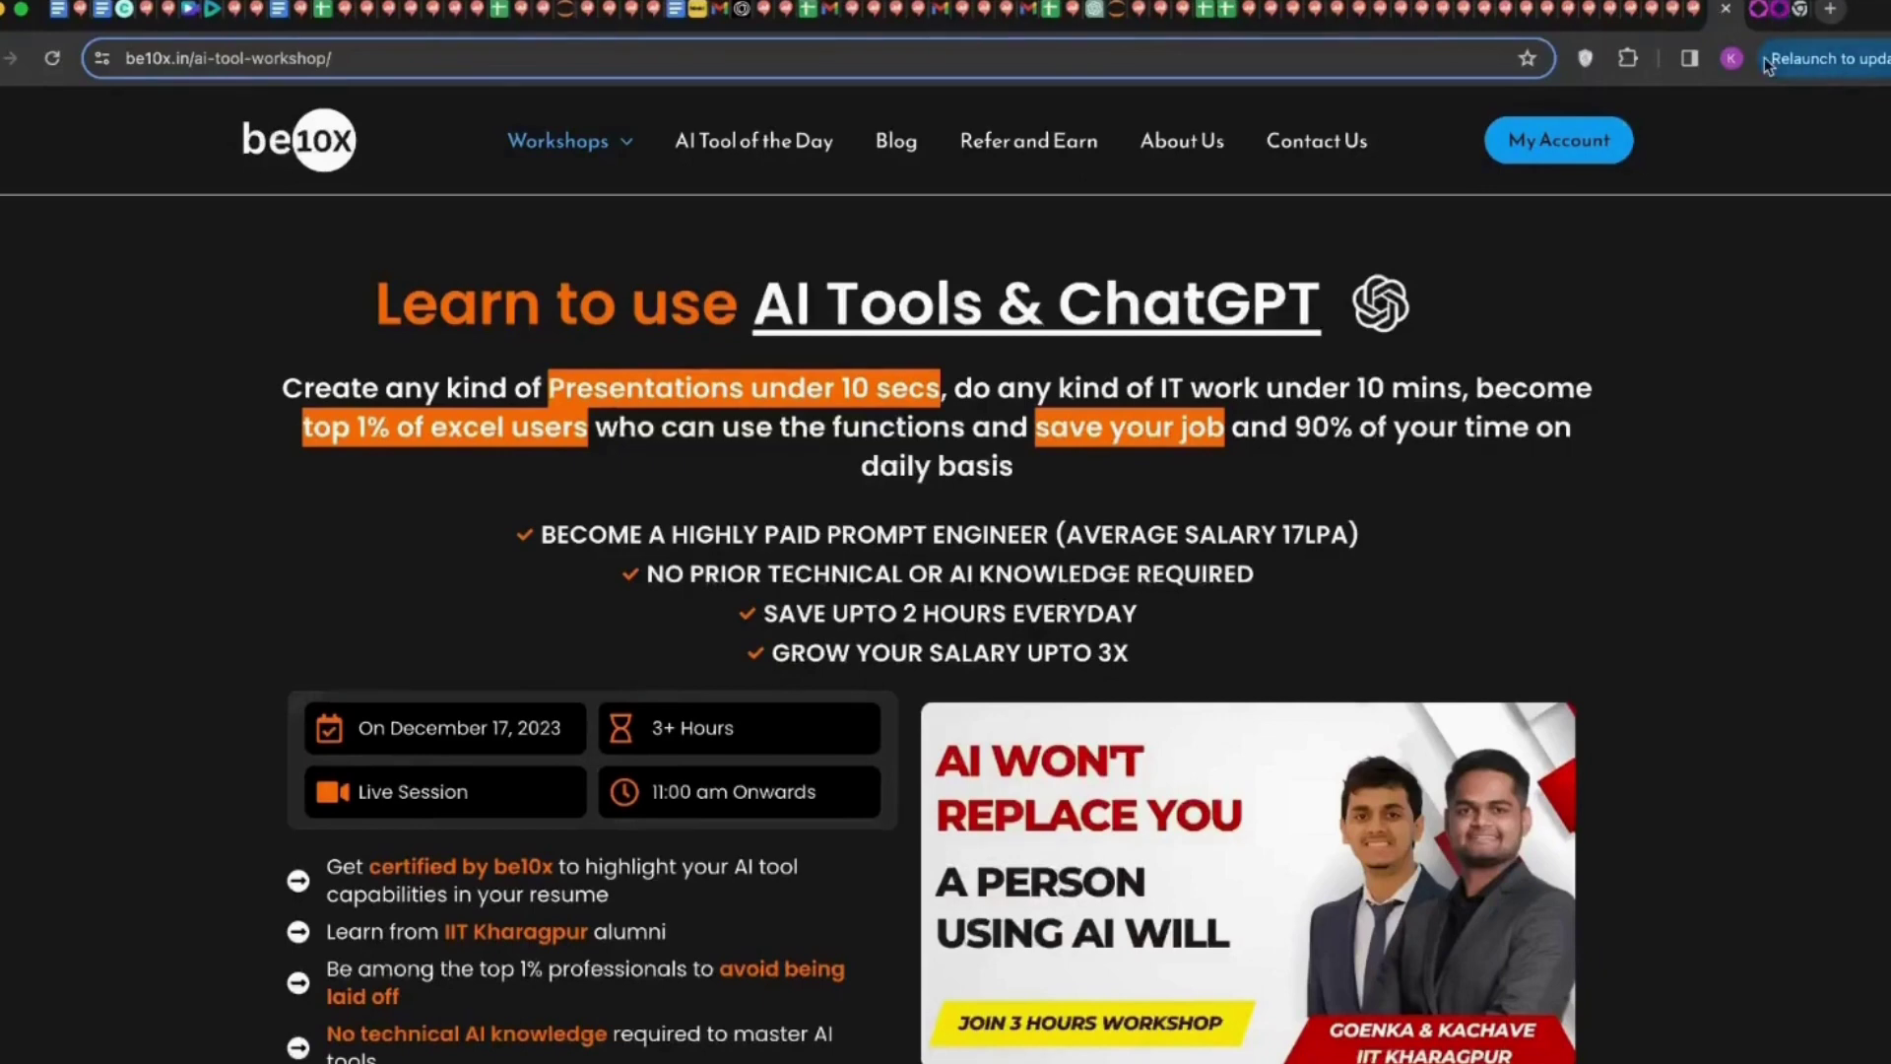
Step: Look through the AI tool workshop page, covering its offer details, registration price, featured media and reviews
scroll(1392, 280, down, 2)
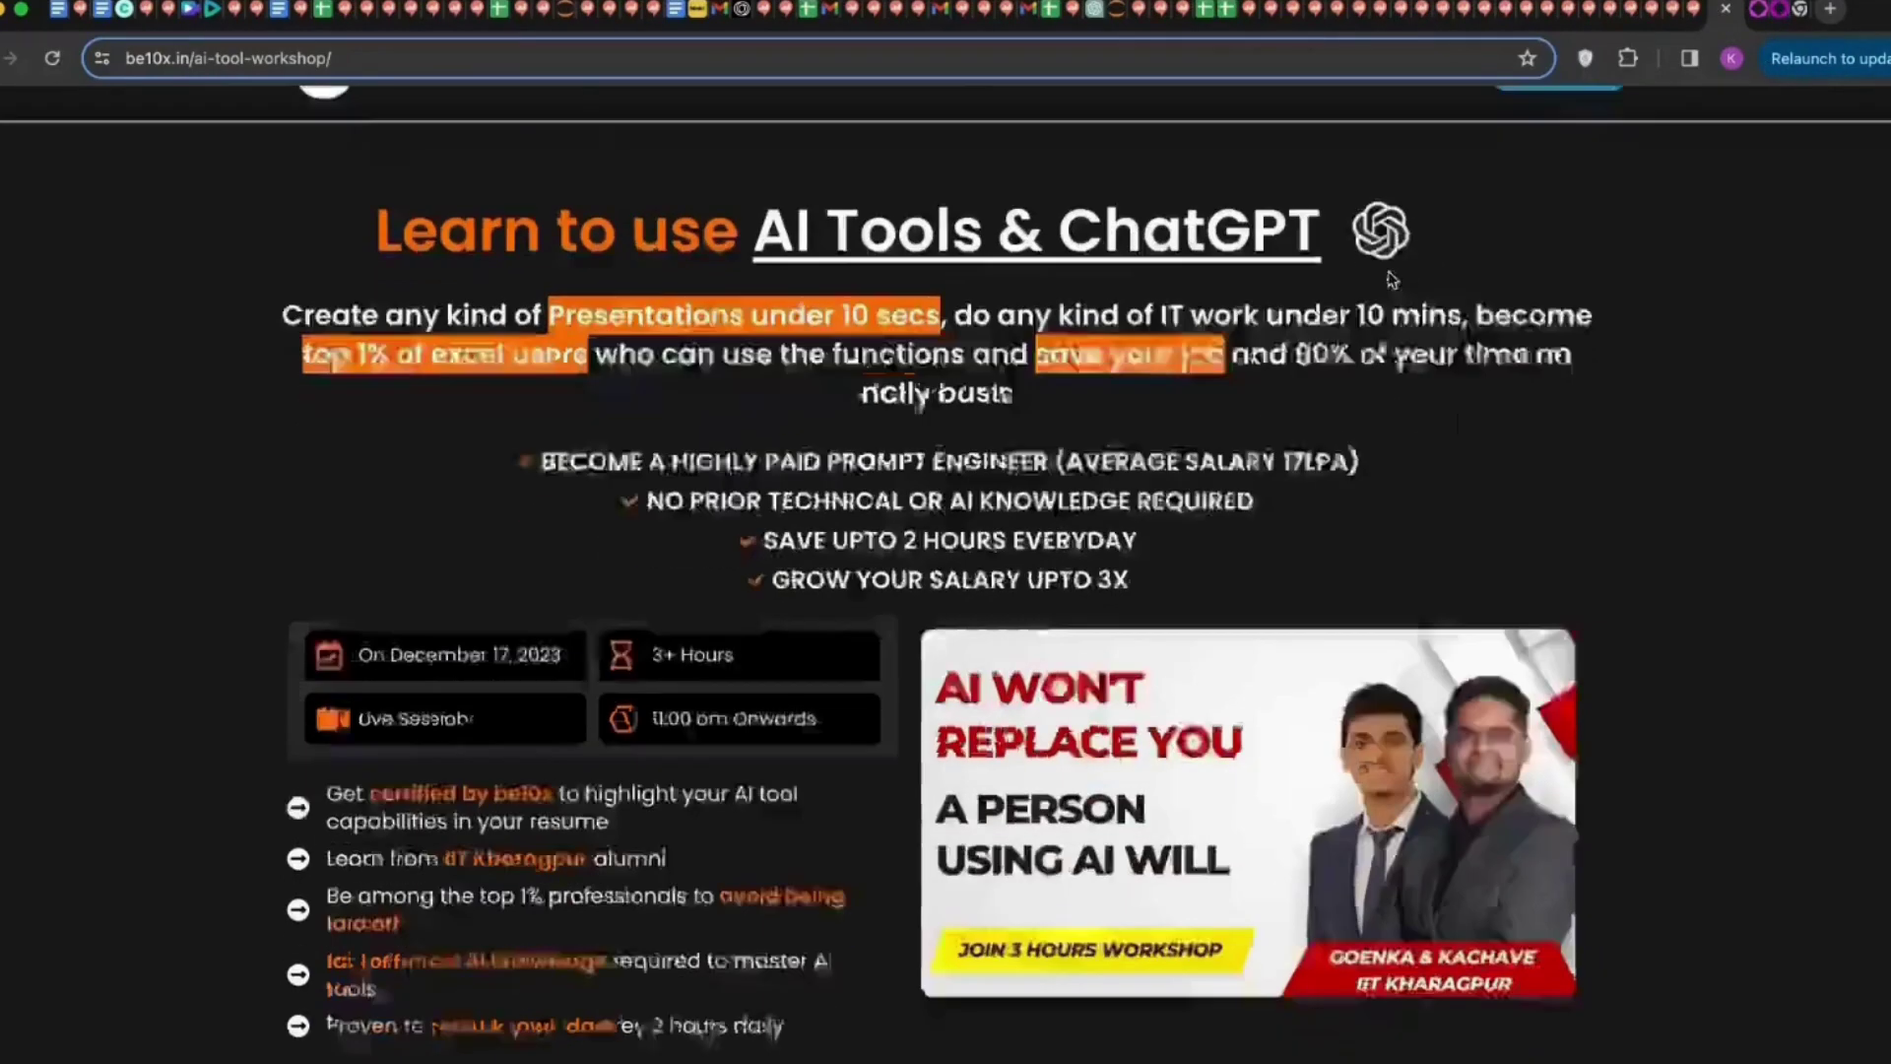
scroll(1392, 280, down, 1)
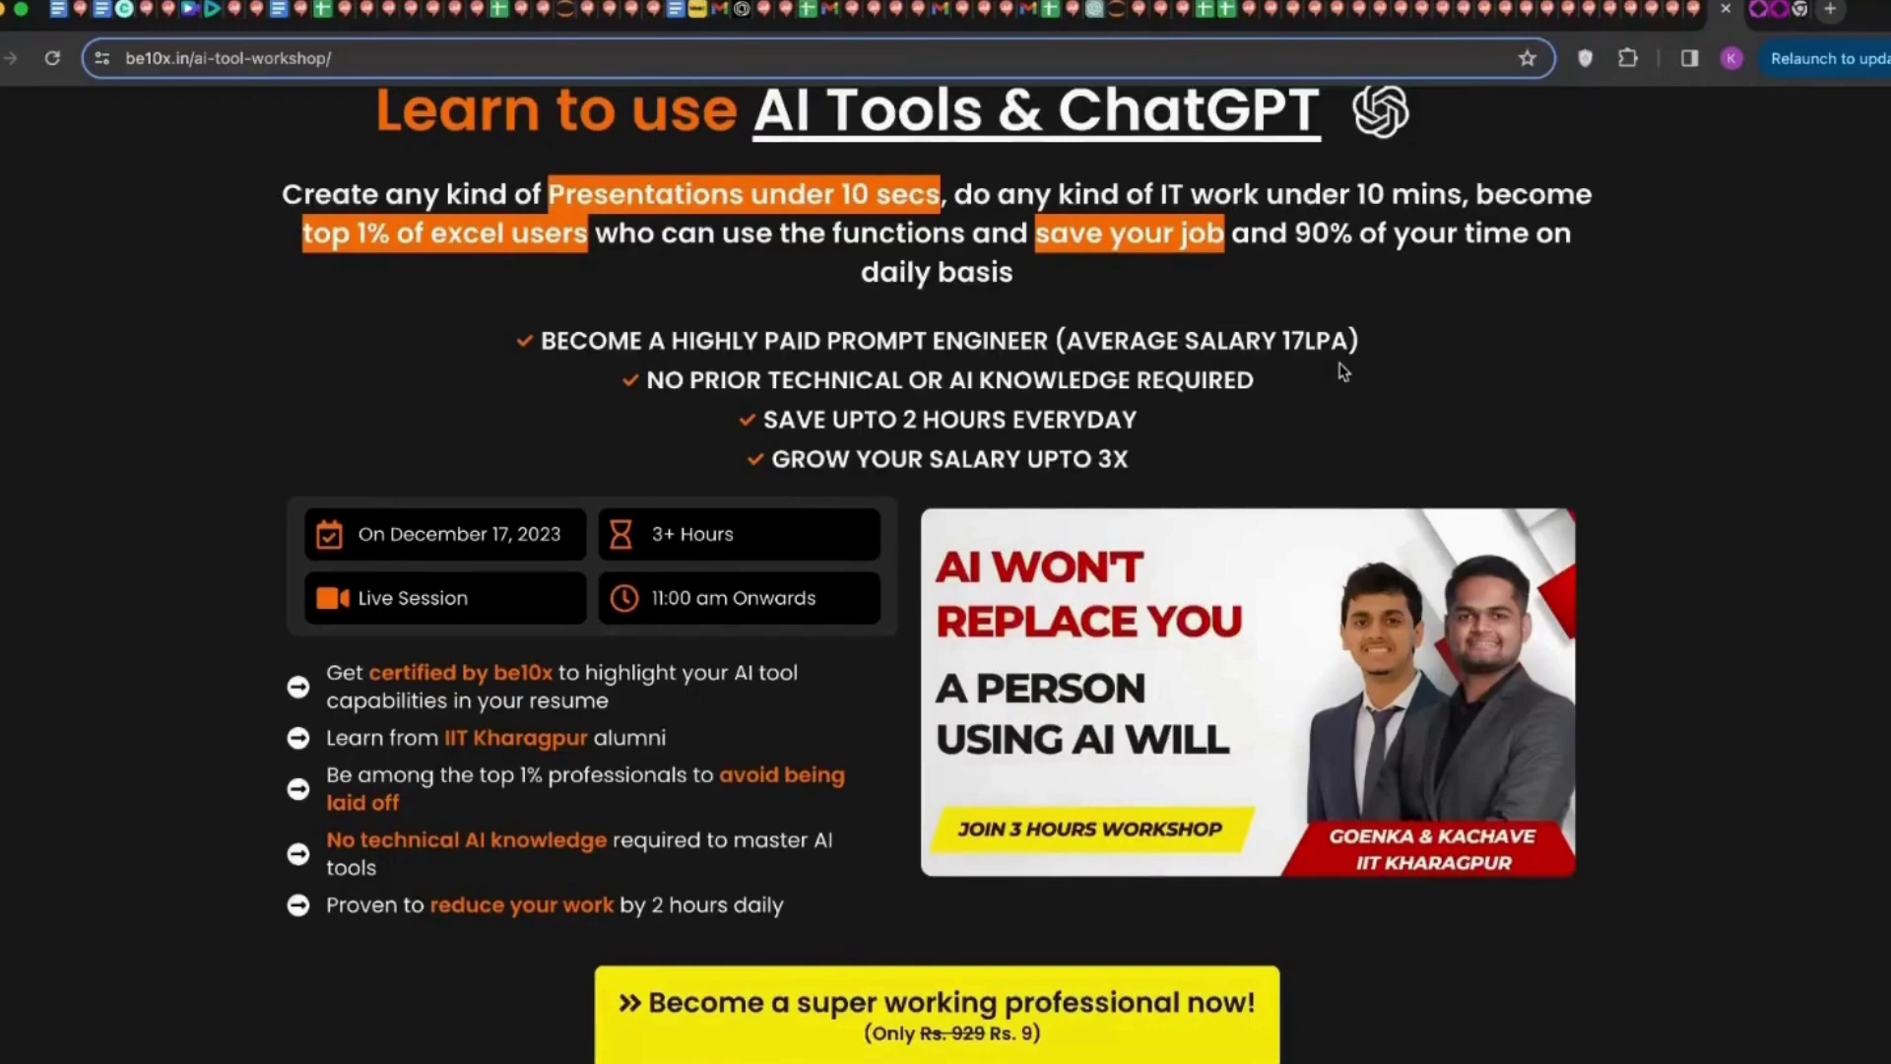
scroll(1264, 409, down, 2)
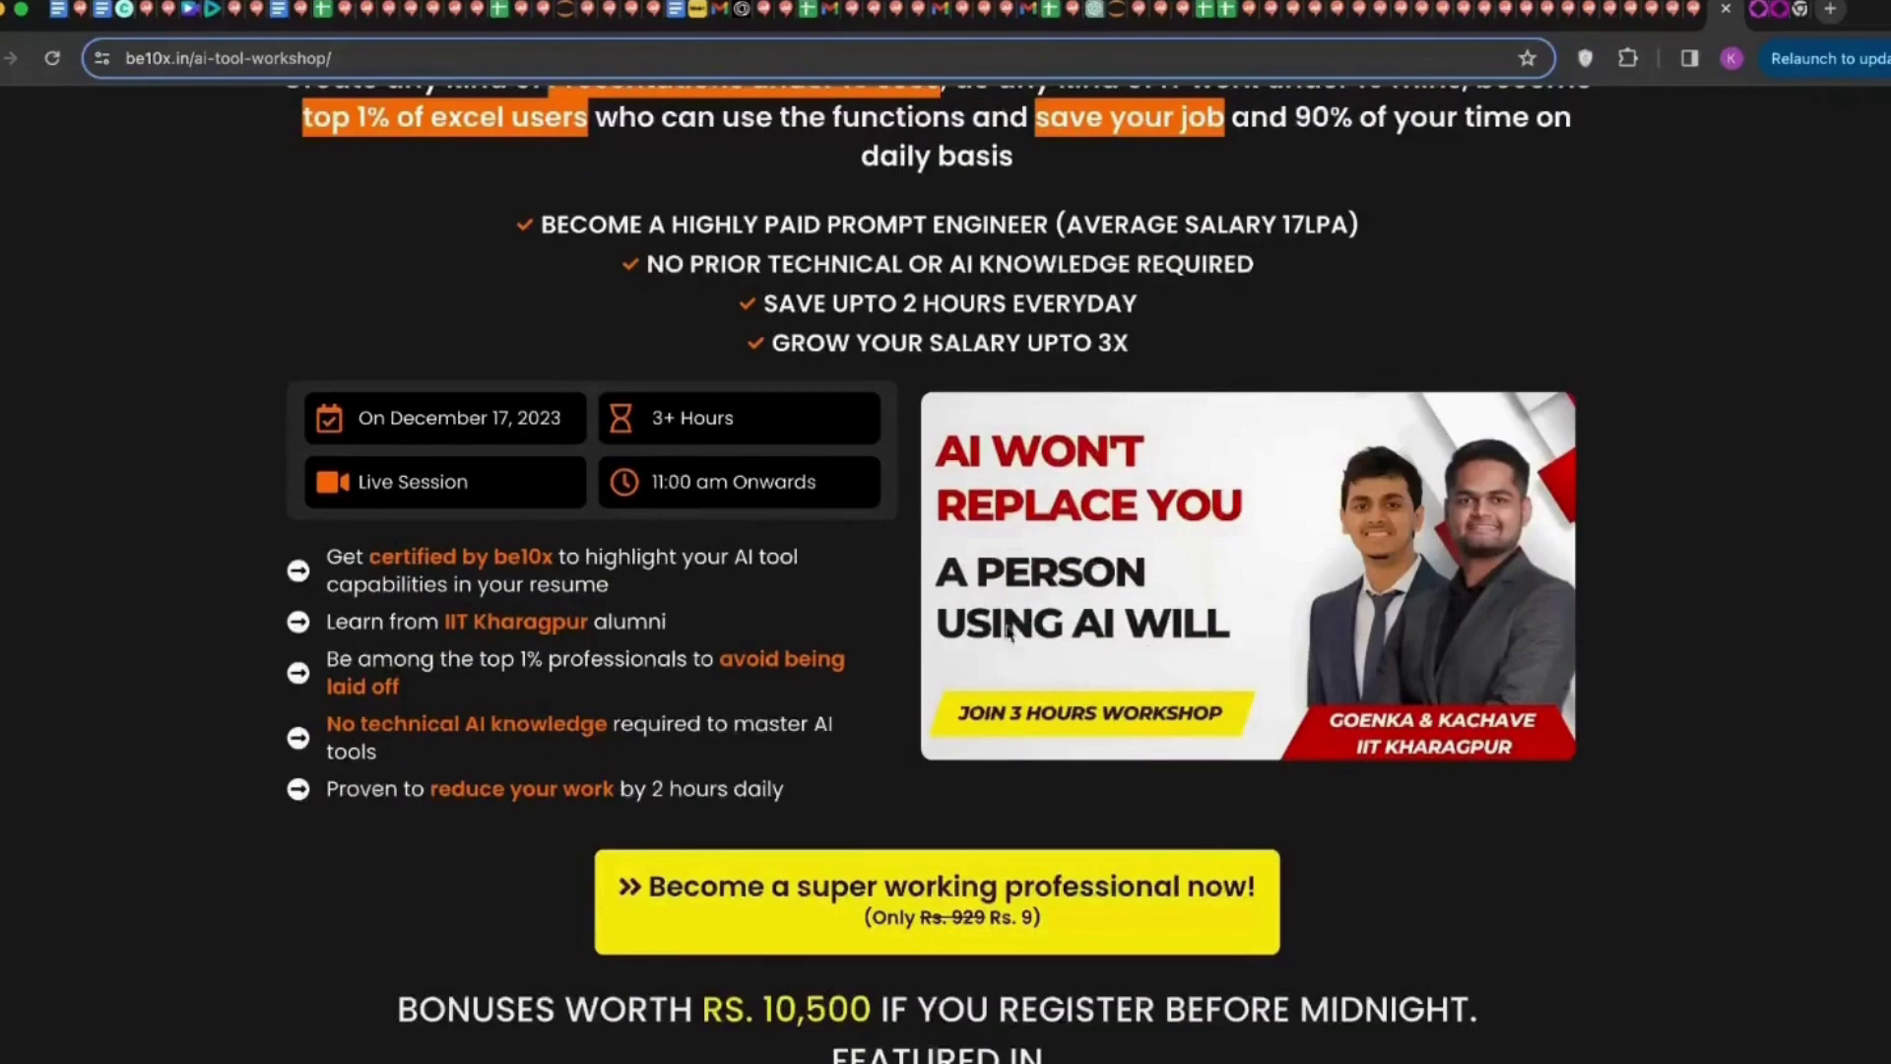
scroll(1159, 407, down, 3)
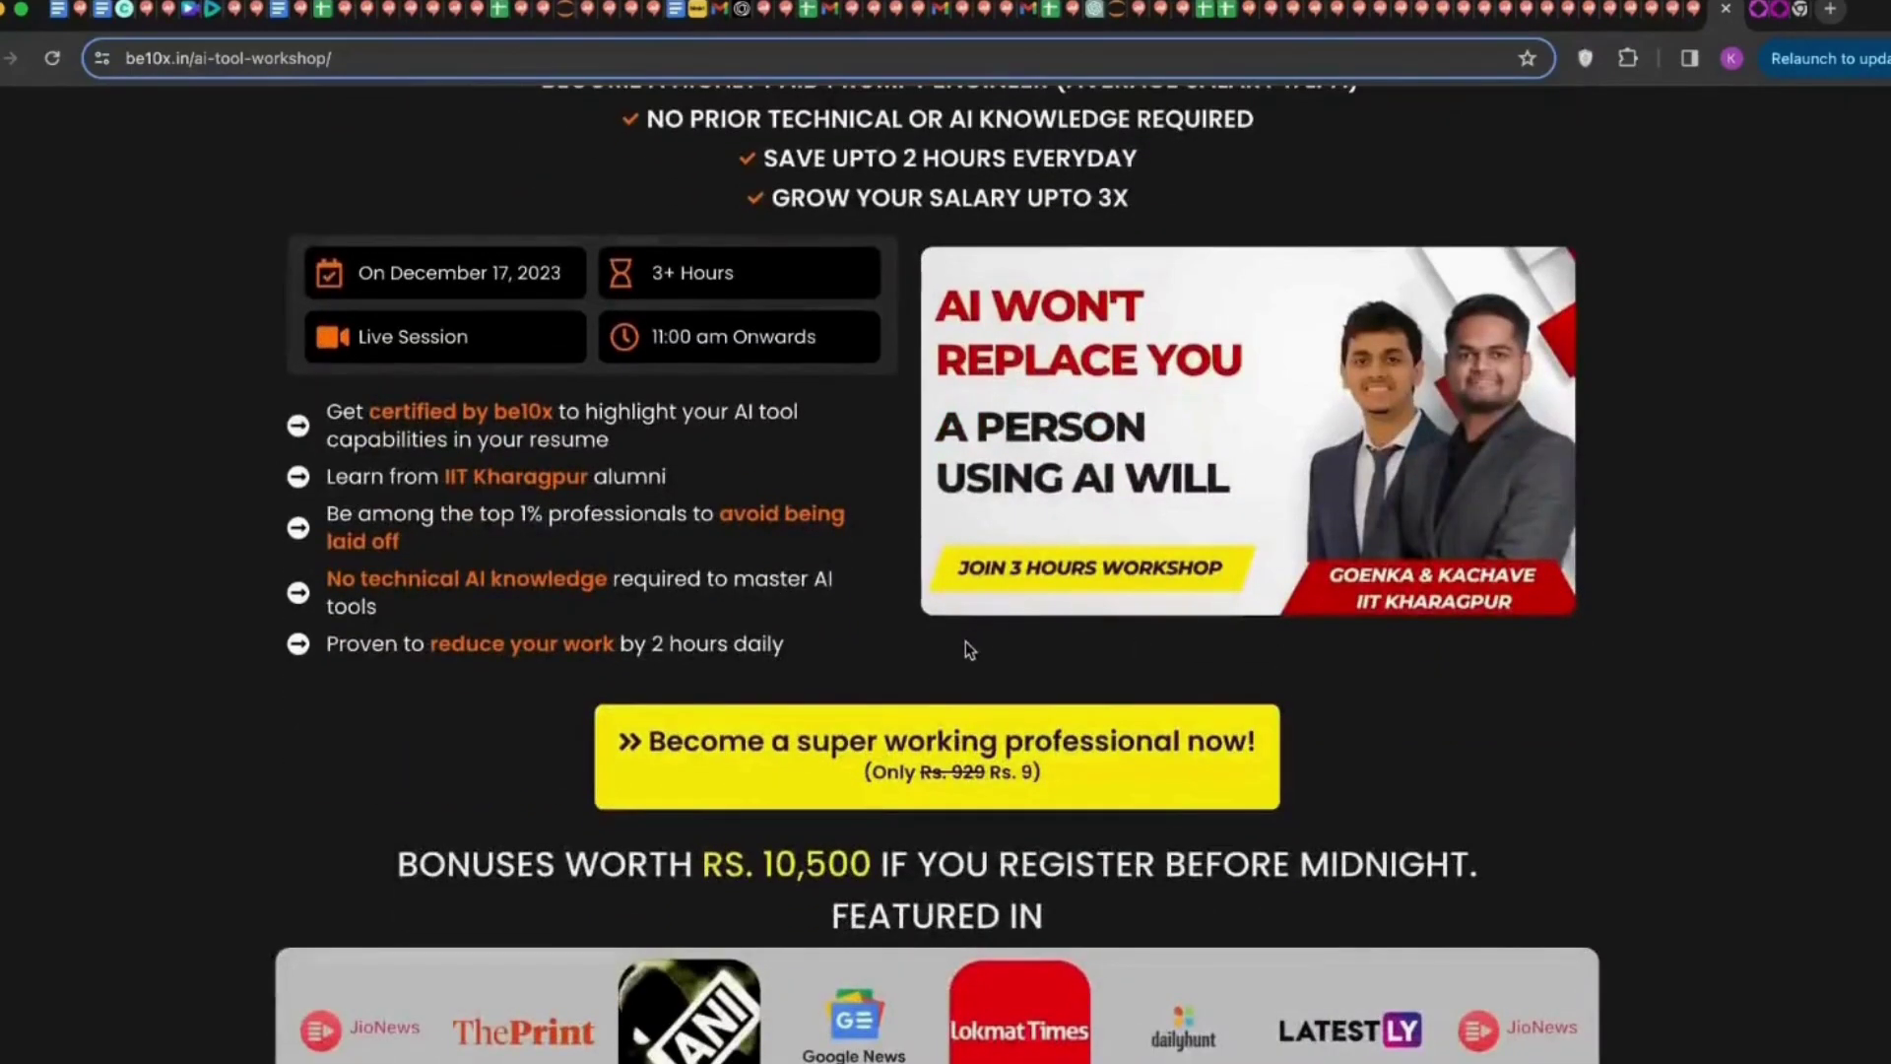
scroll(965, 646, down, 3)
scroll(966, 648, up, 7)
scroll(965, 641, down, 10)
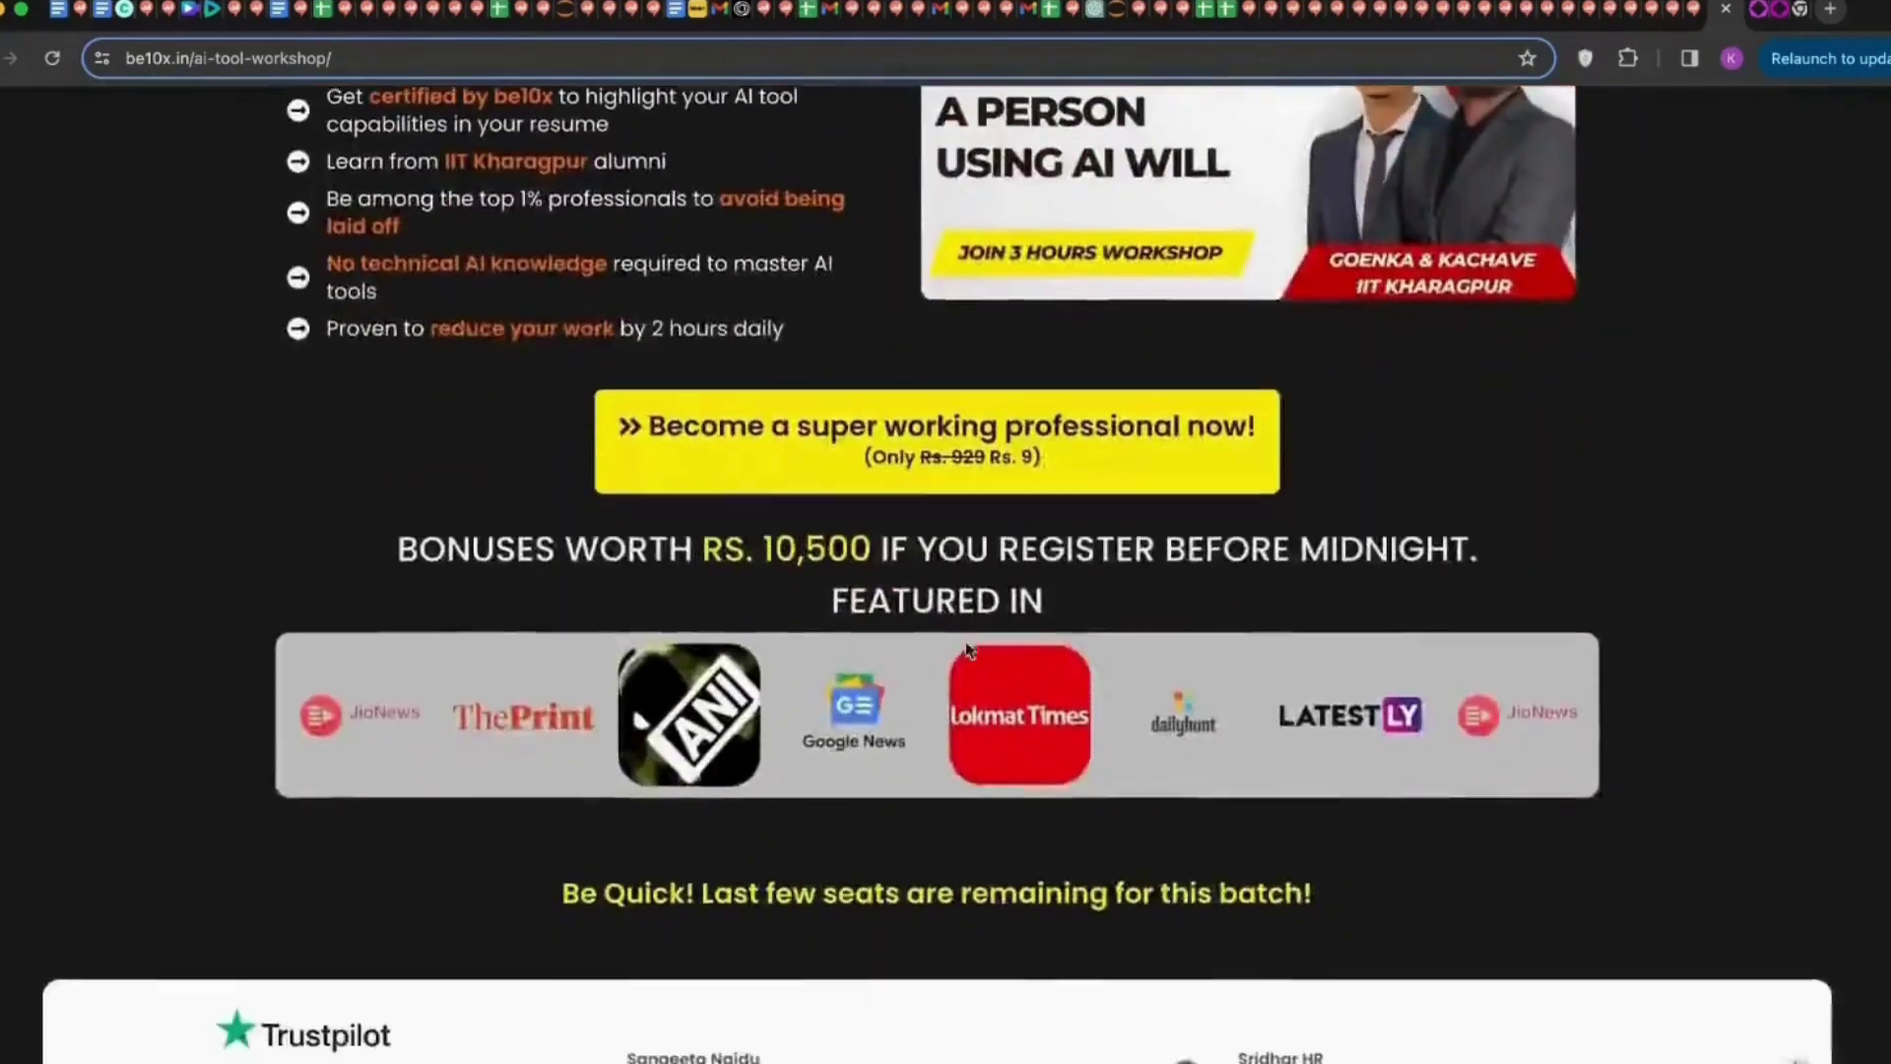
scroll(935, 690, down, 1)
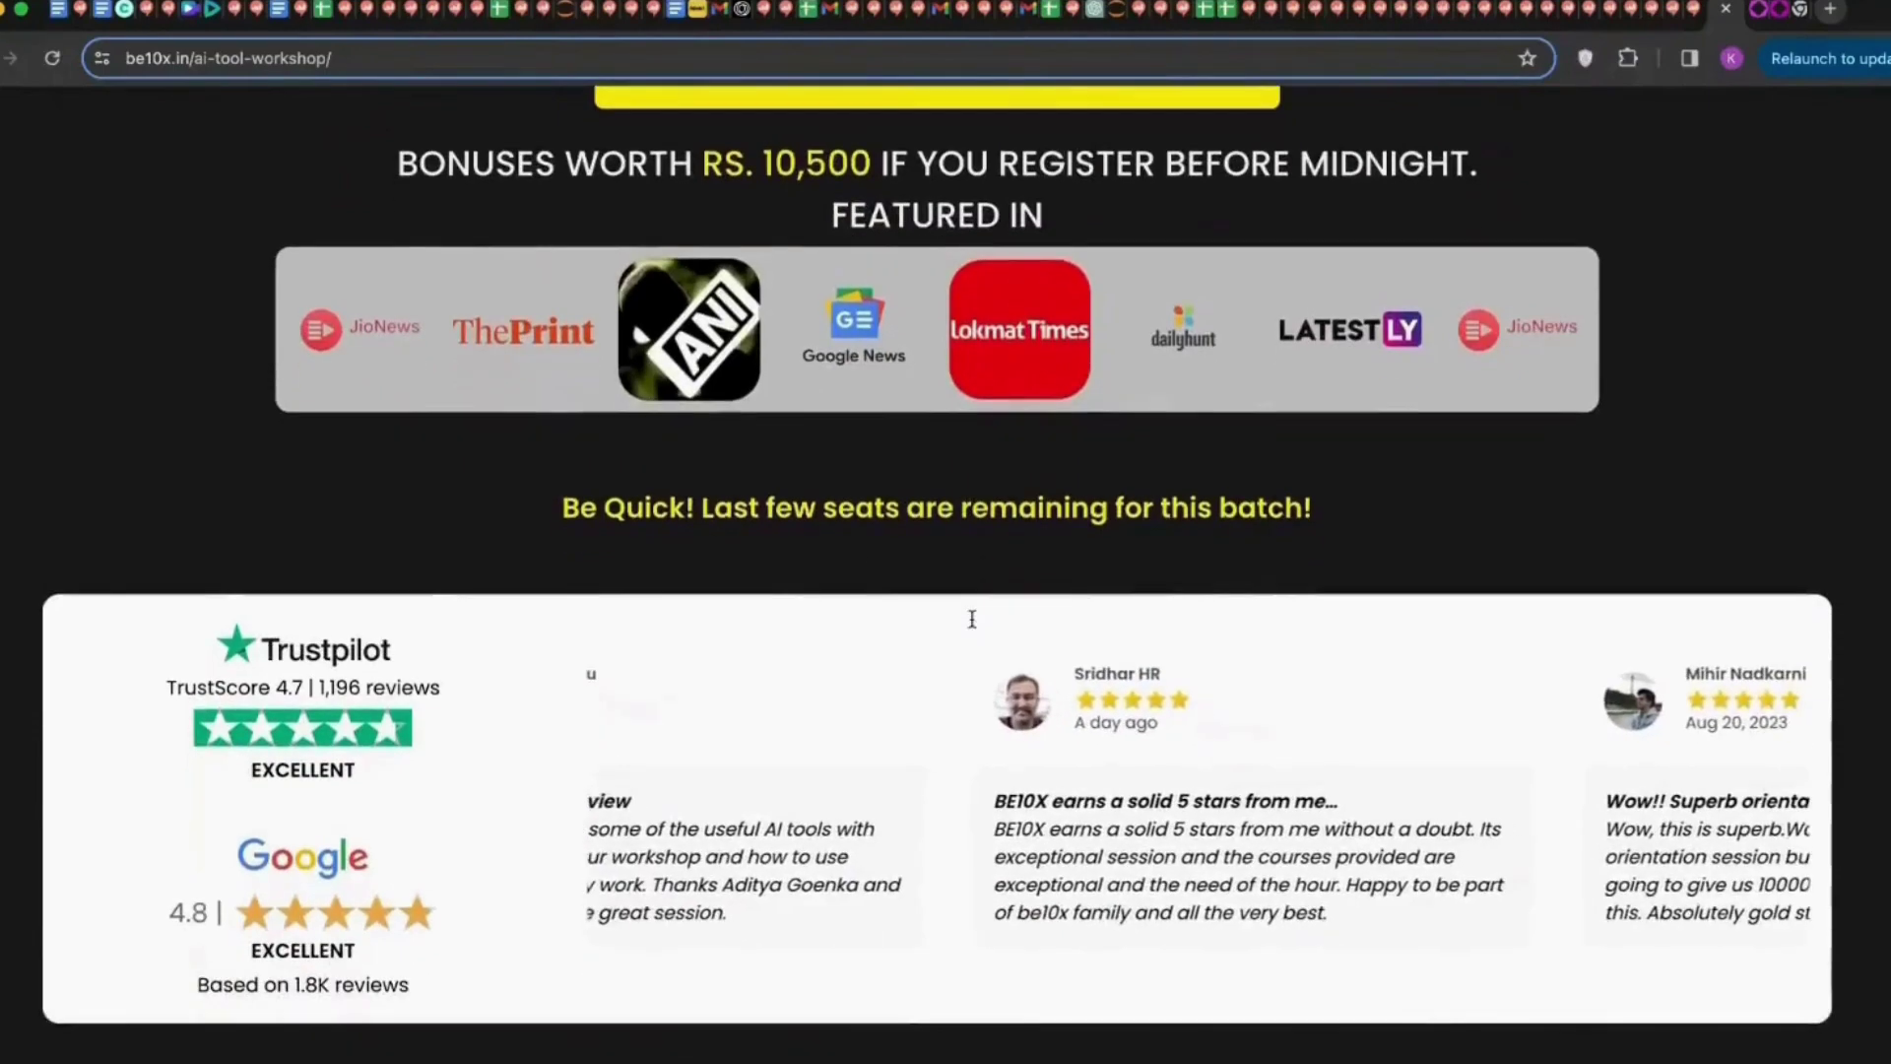
scroll(973, 626, down, 1)
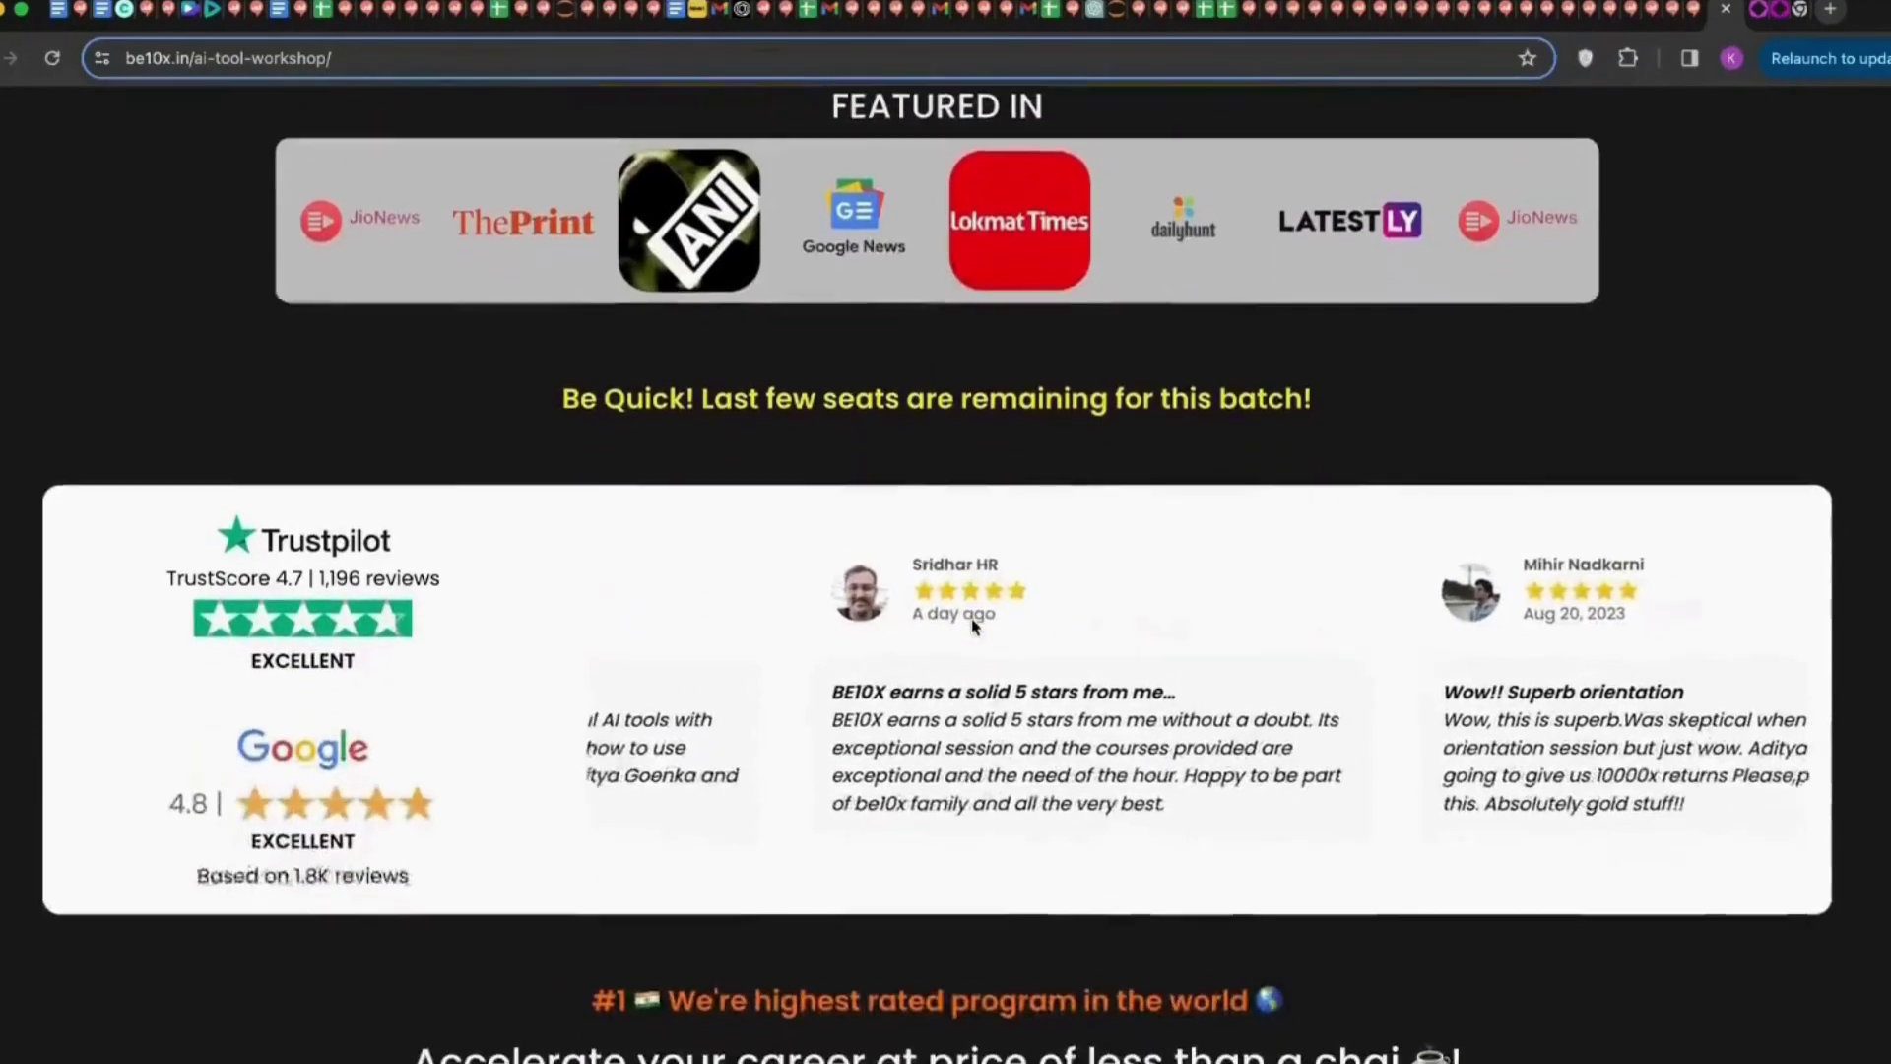
scroll(873, 436, up, 4)
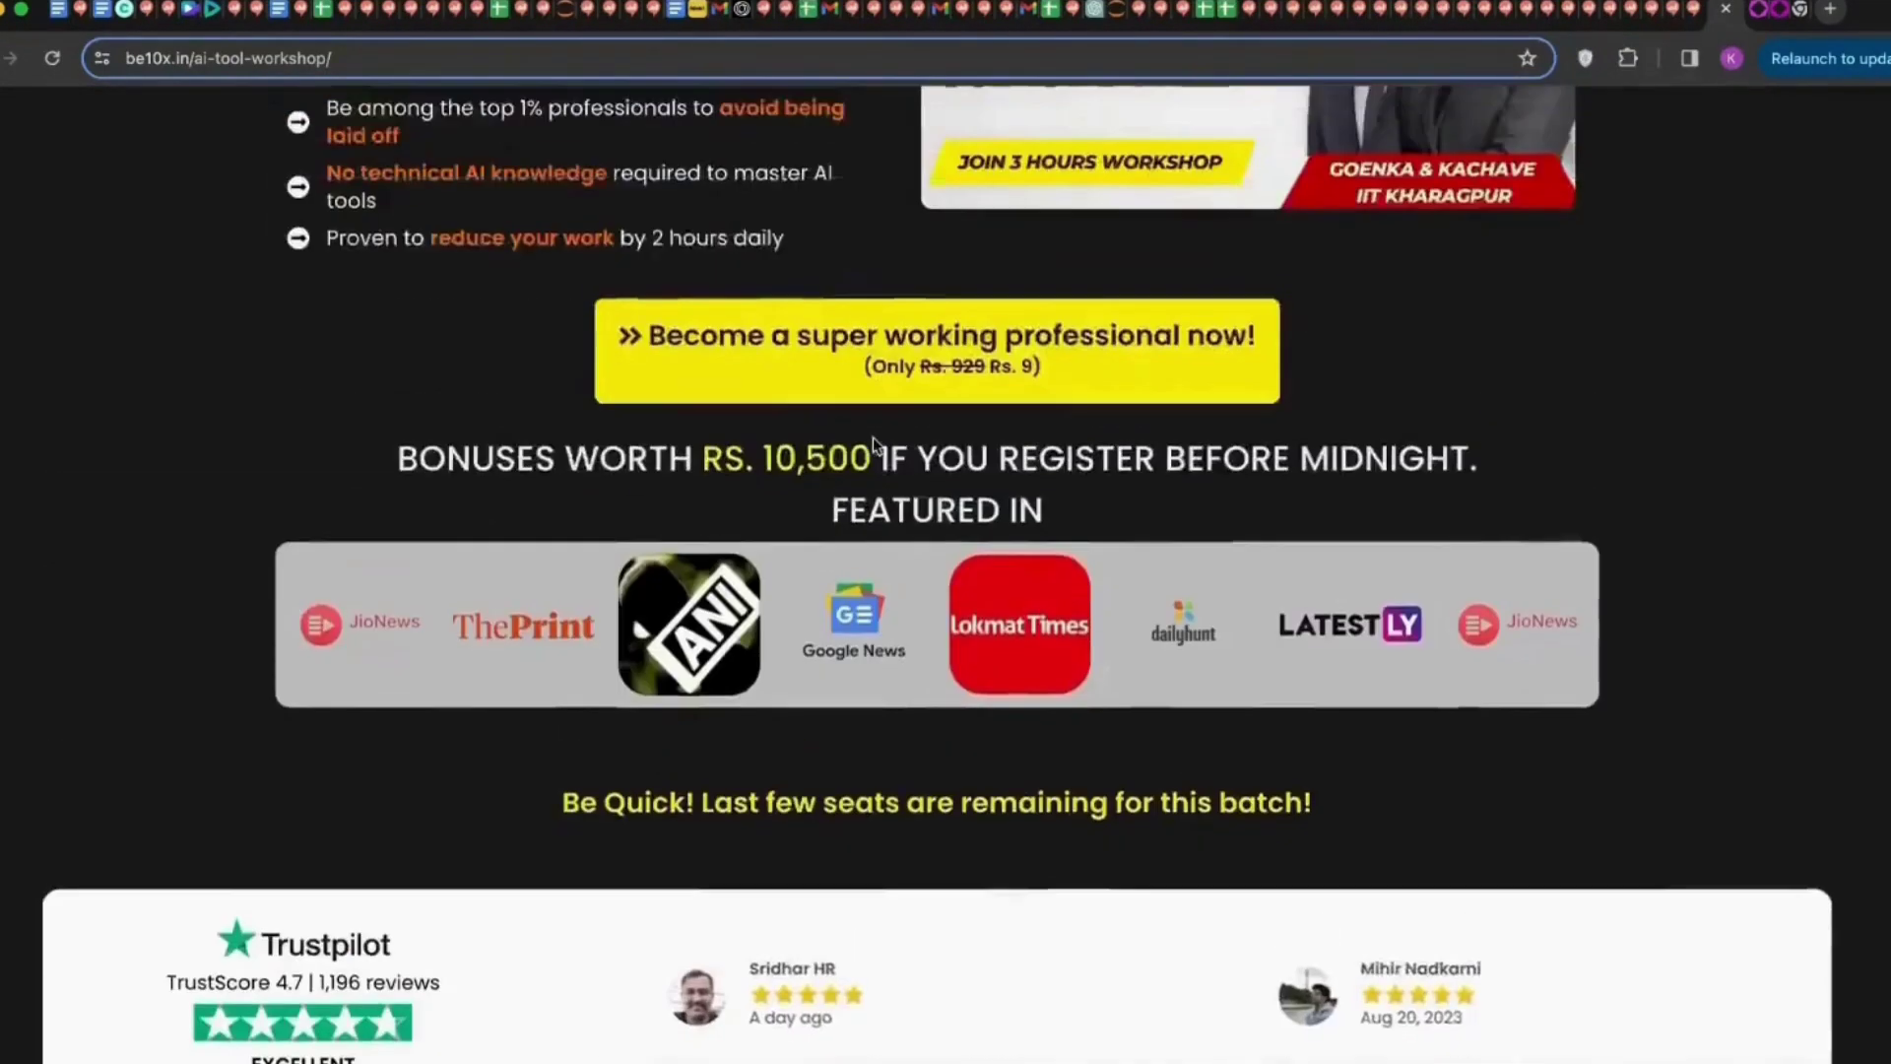
scroll(873, 436, down, 3)
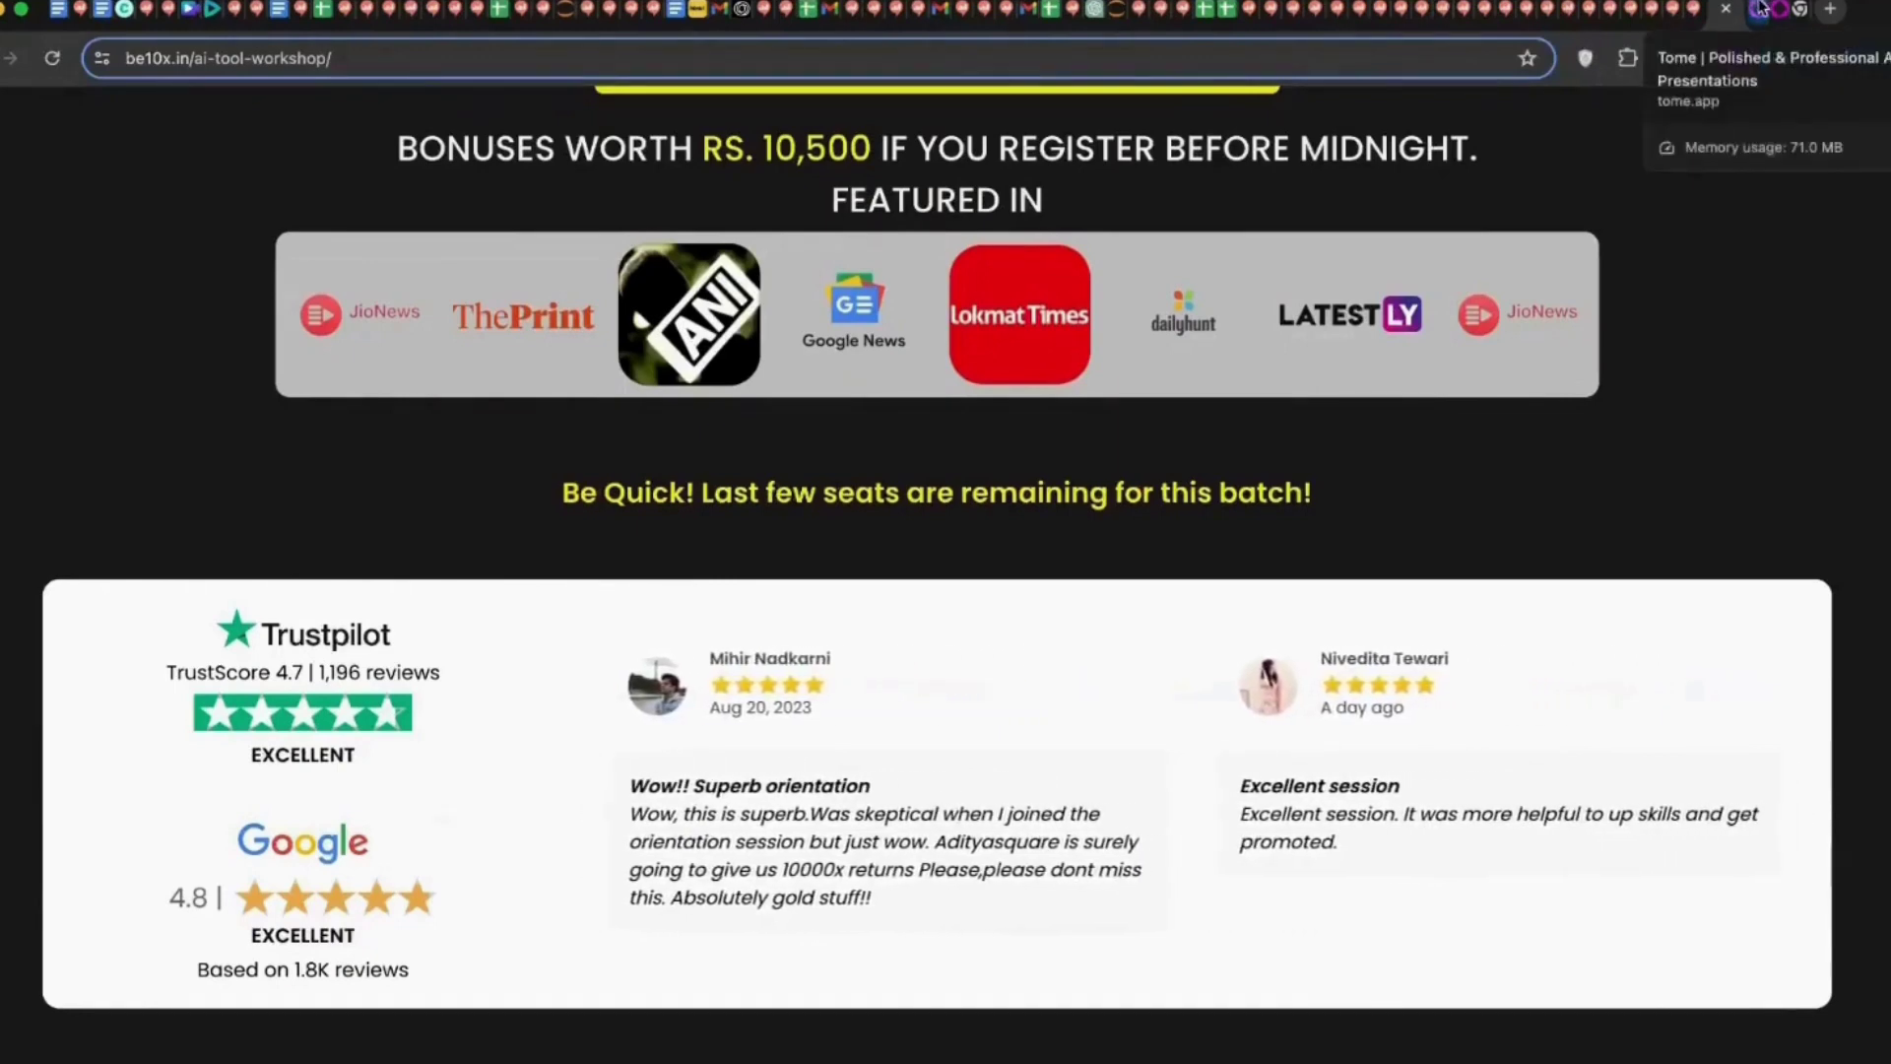
Step: Switch to the Tome website and open the Tome workspace from tome.app in a separate browser tab
click(1760, 8)
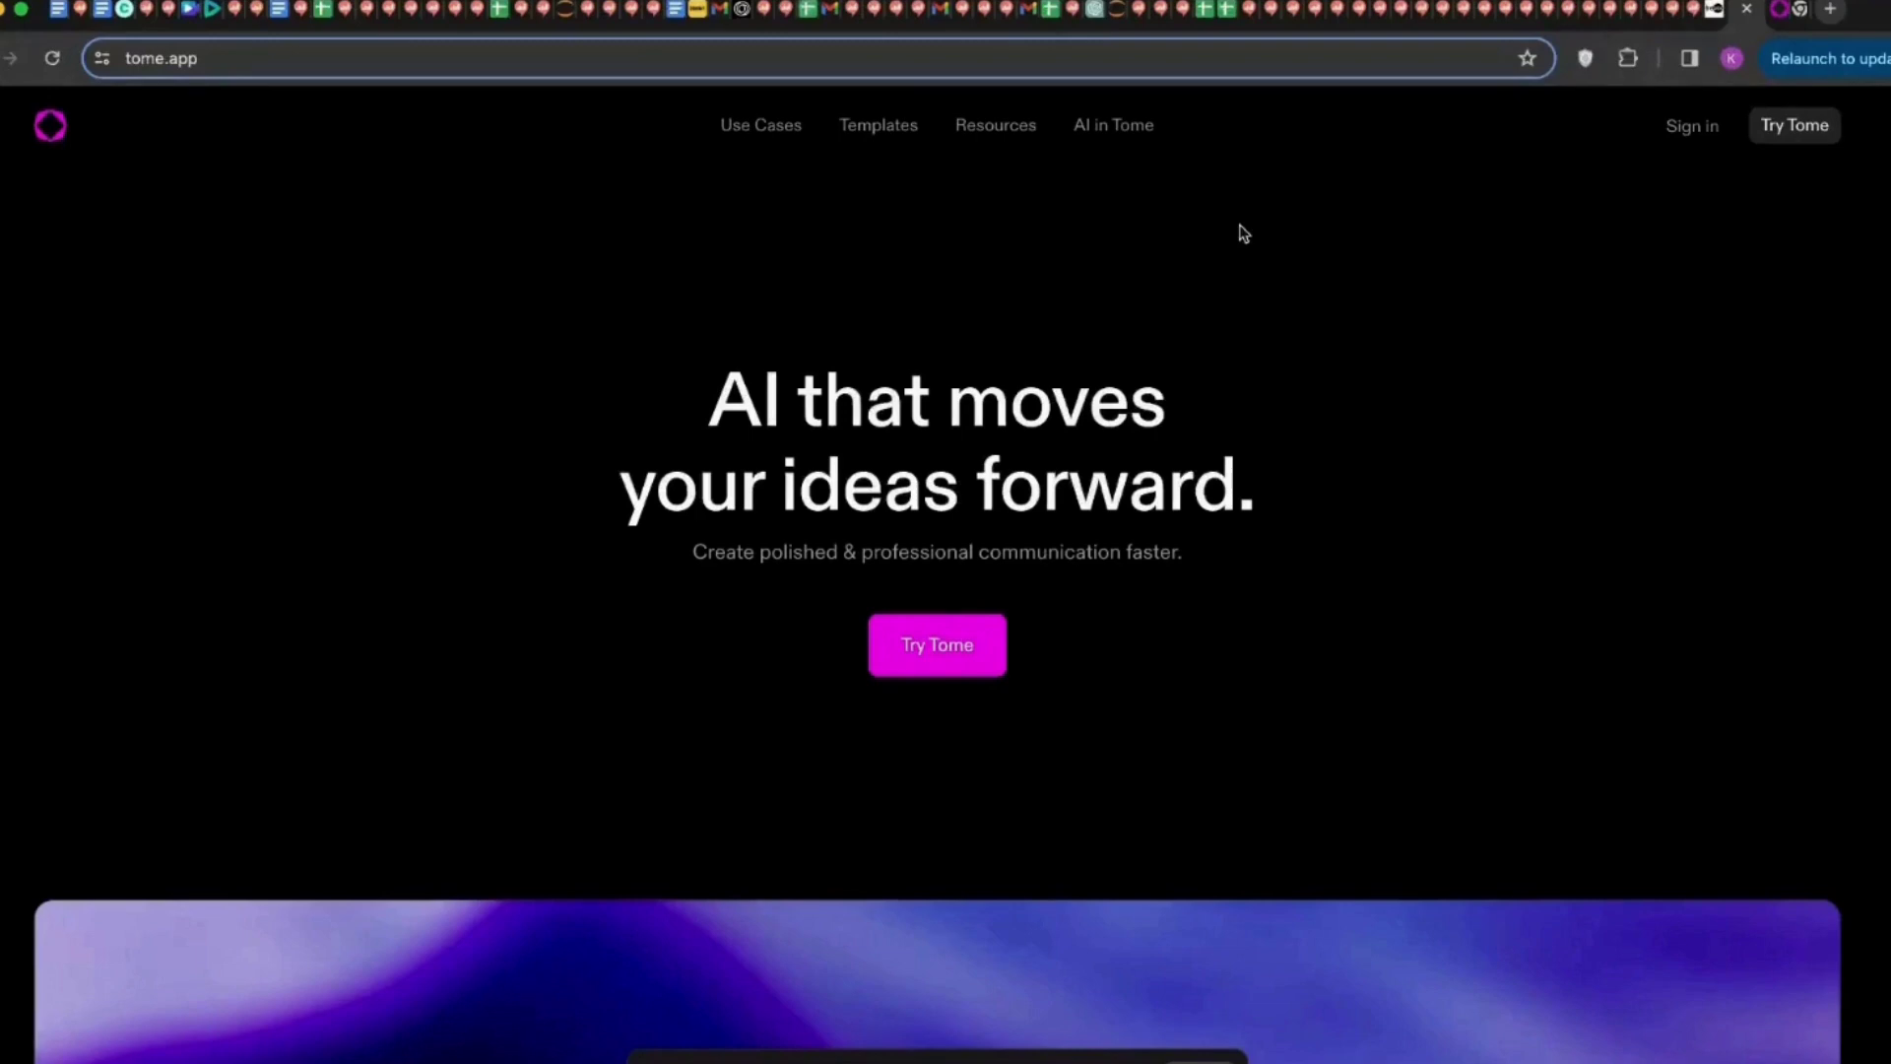
click(1800, 10)
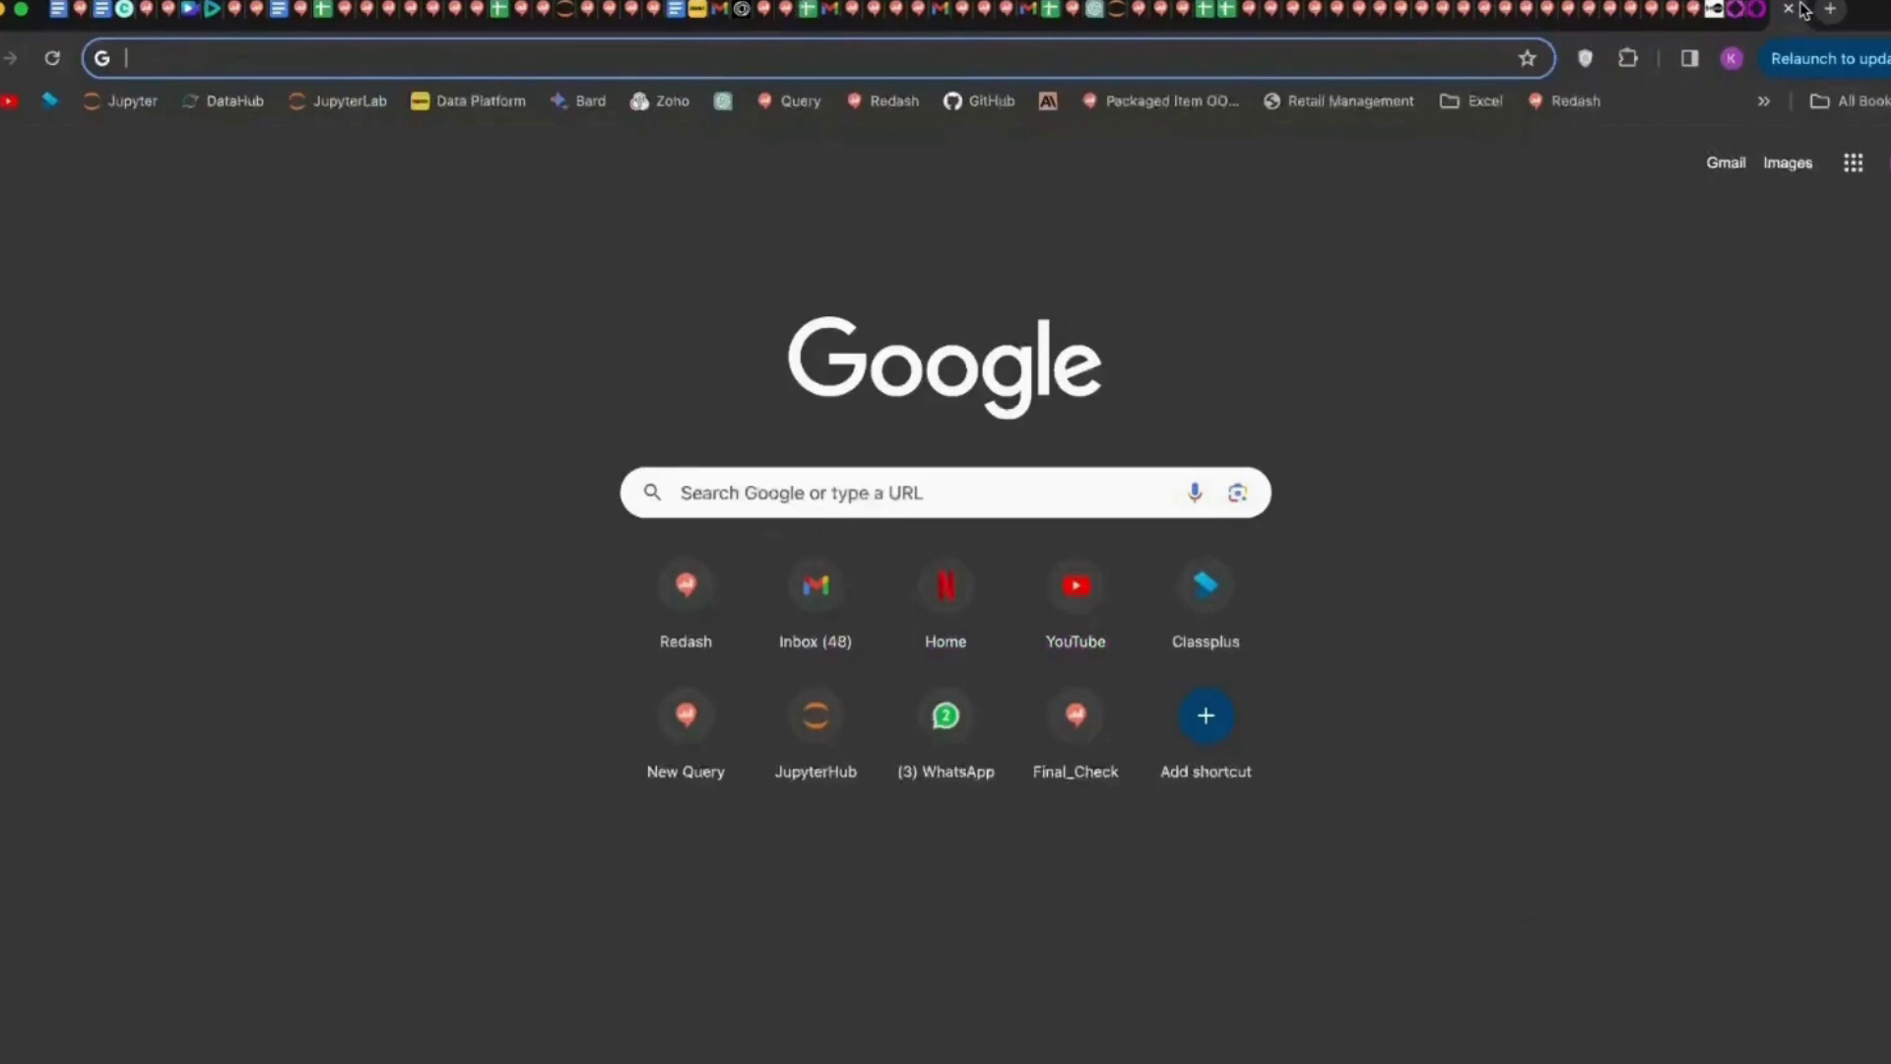
text(tome.app)
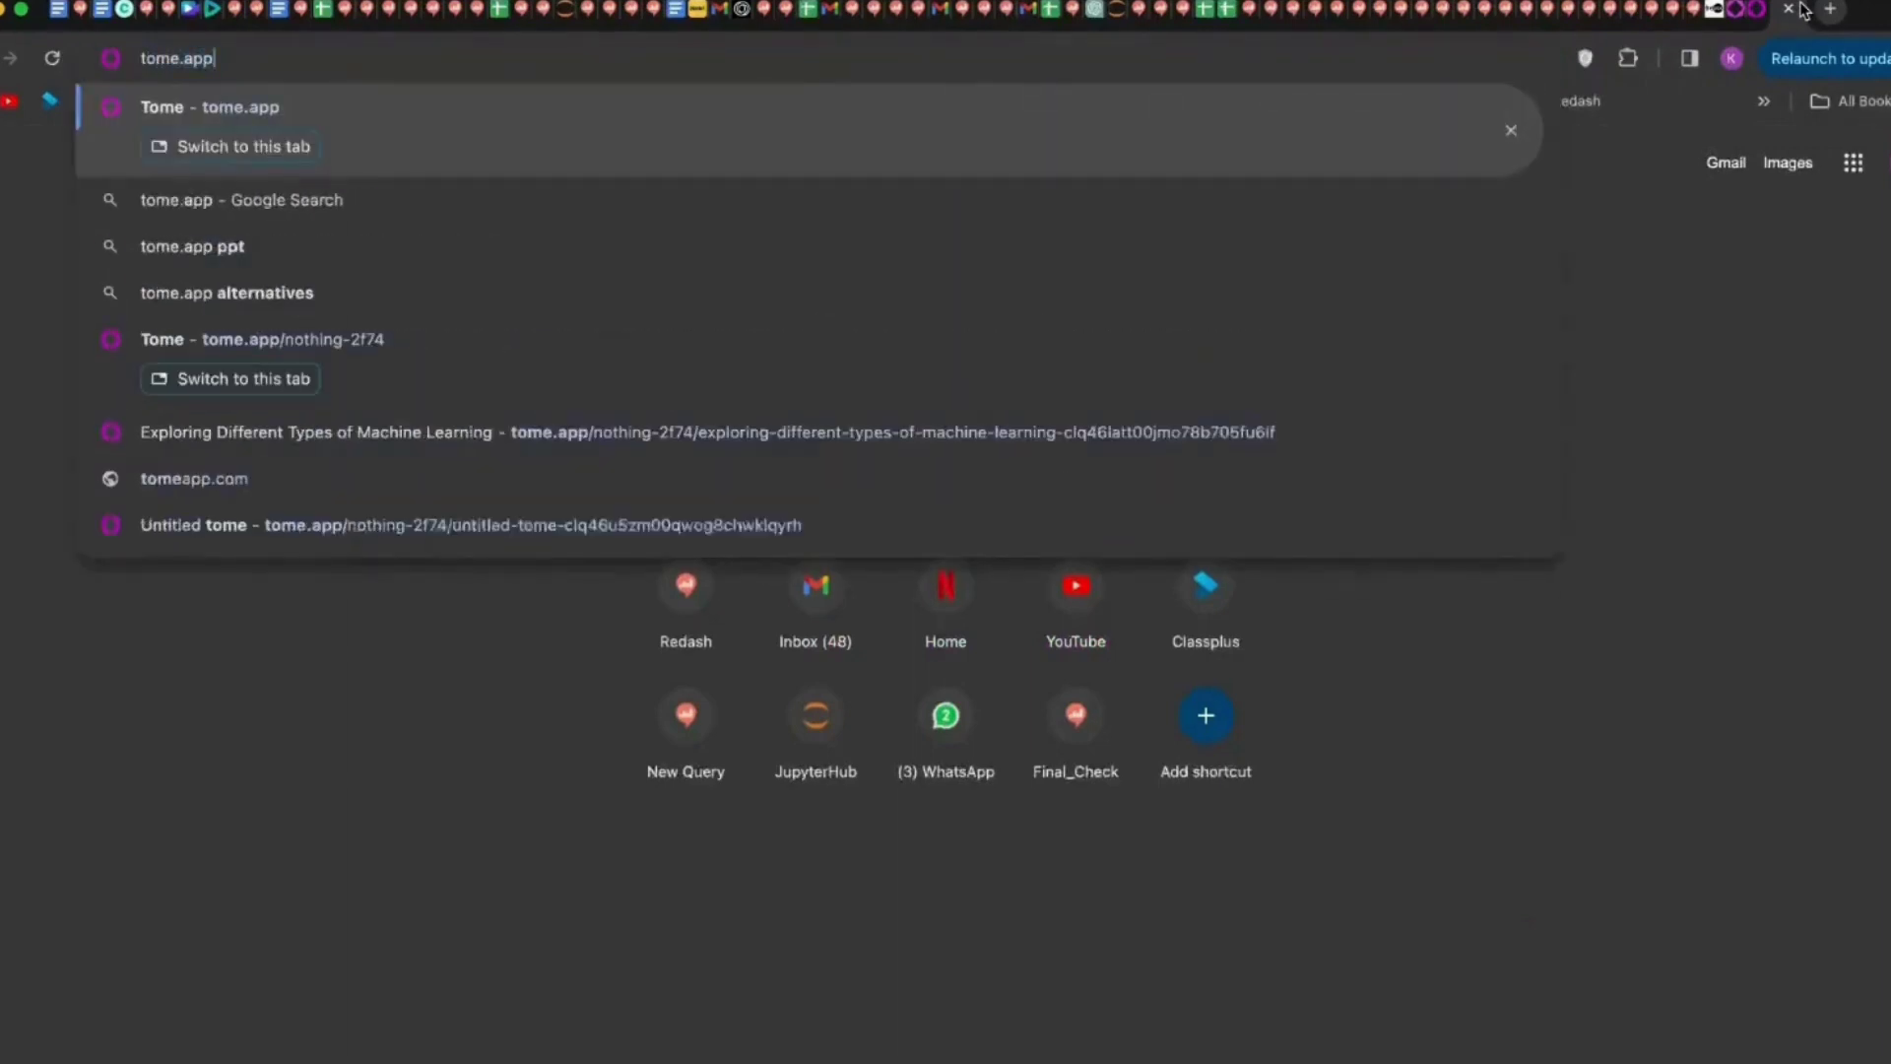
key(Return)
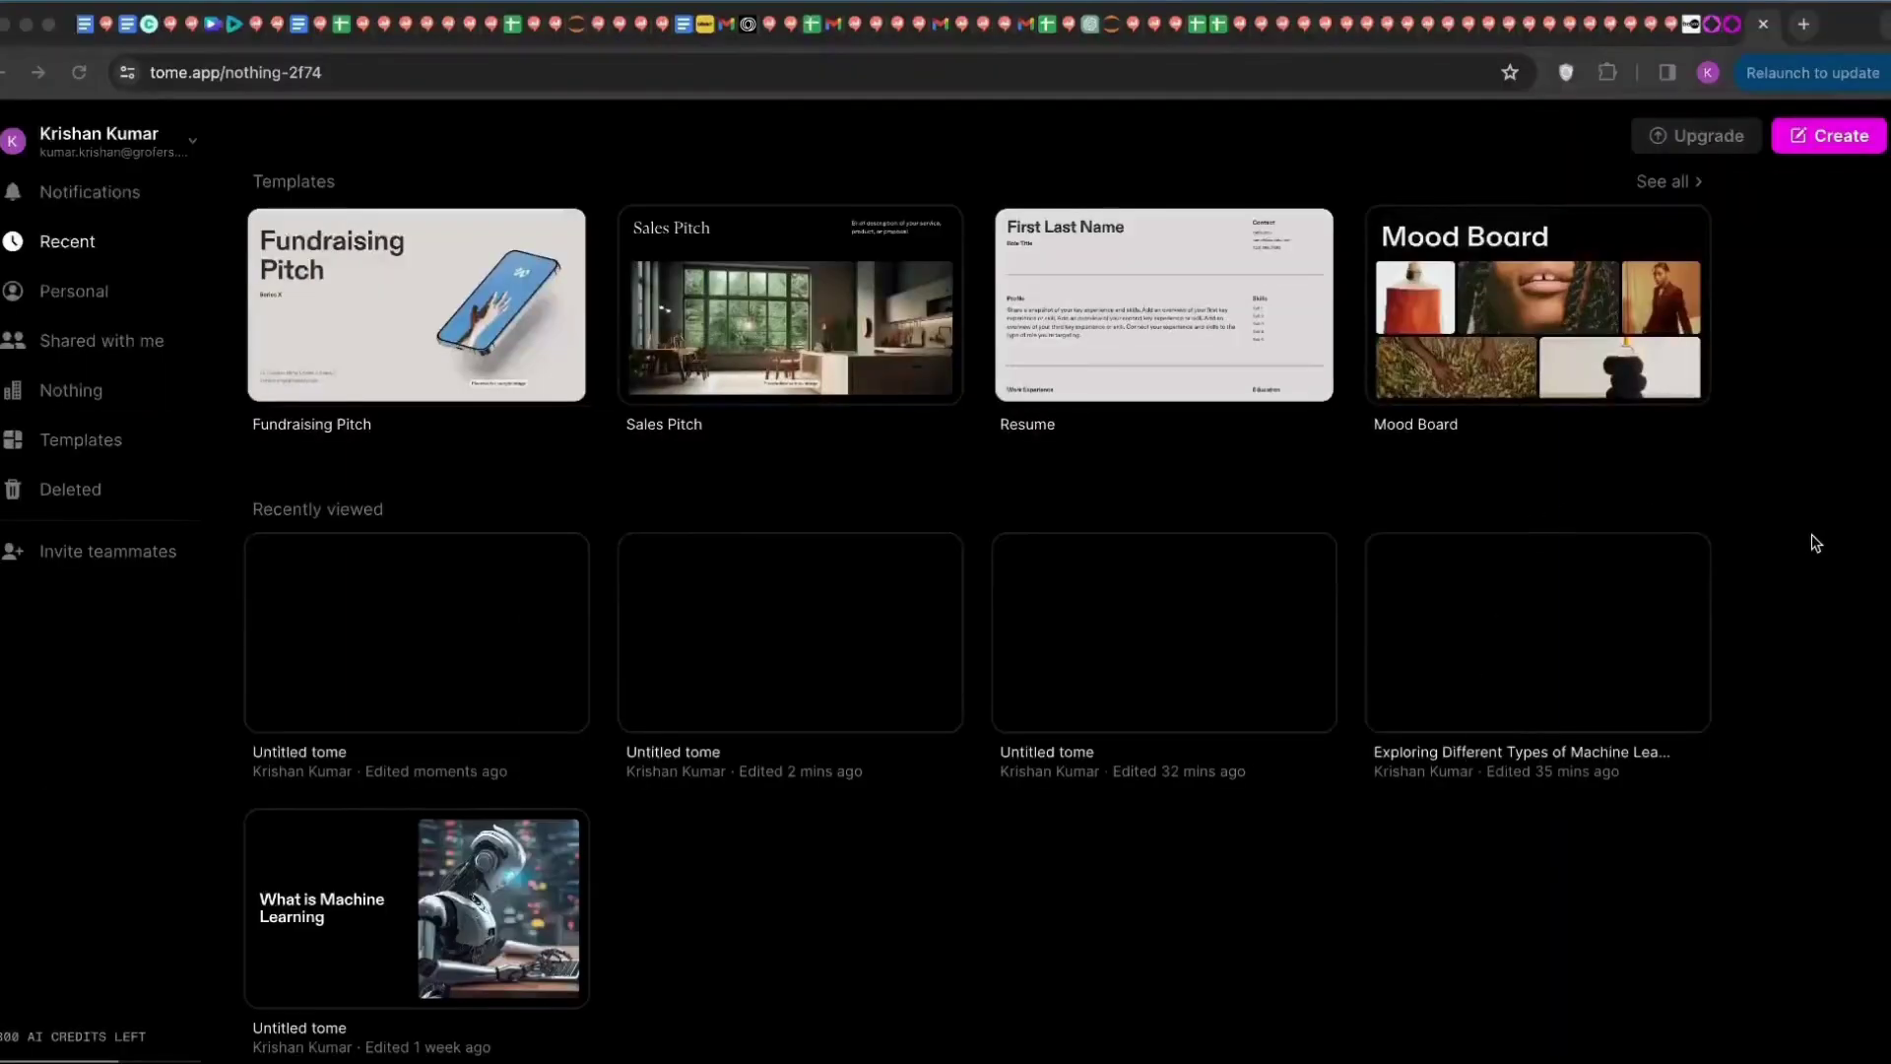
Step: Create a new blank tome and look through the available AI creation and tile options
mouse_move(1505, 216)
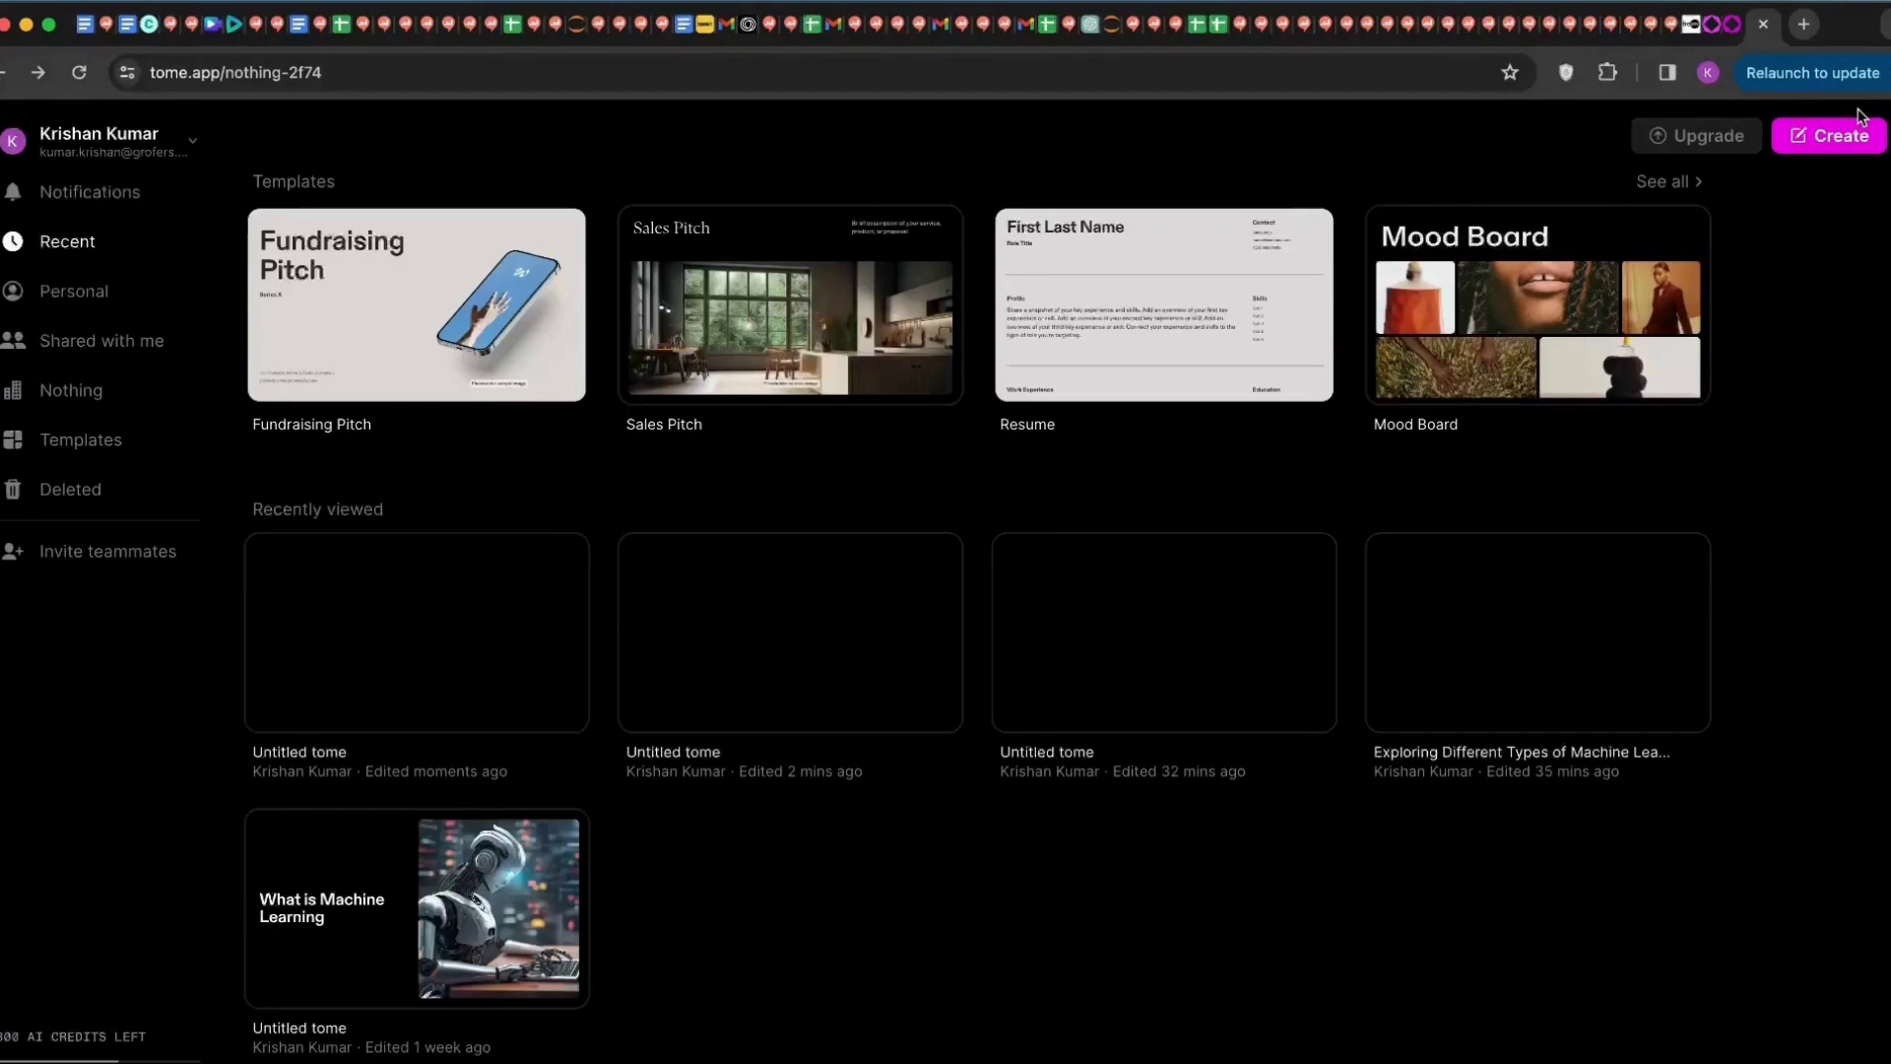
click(1841, 140)
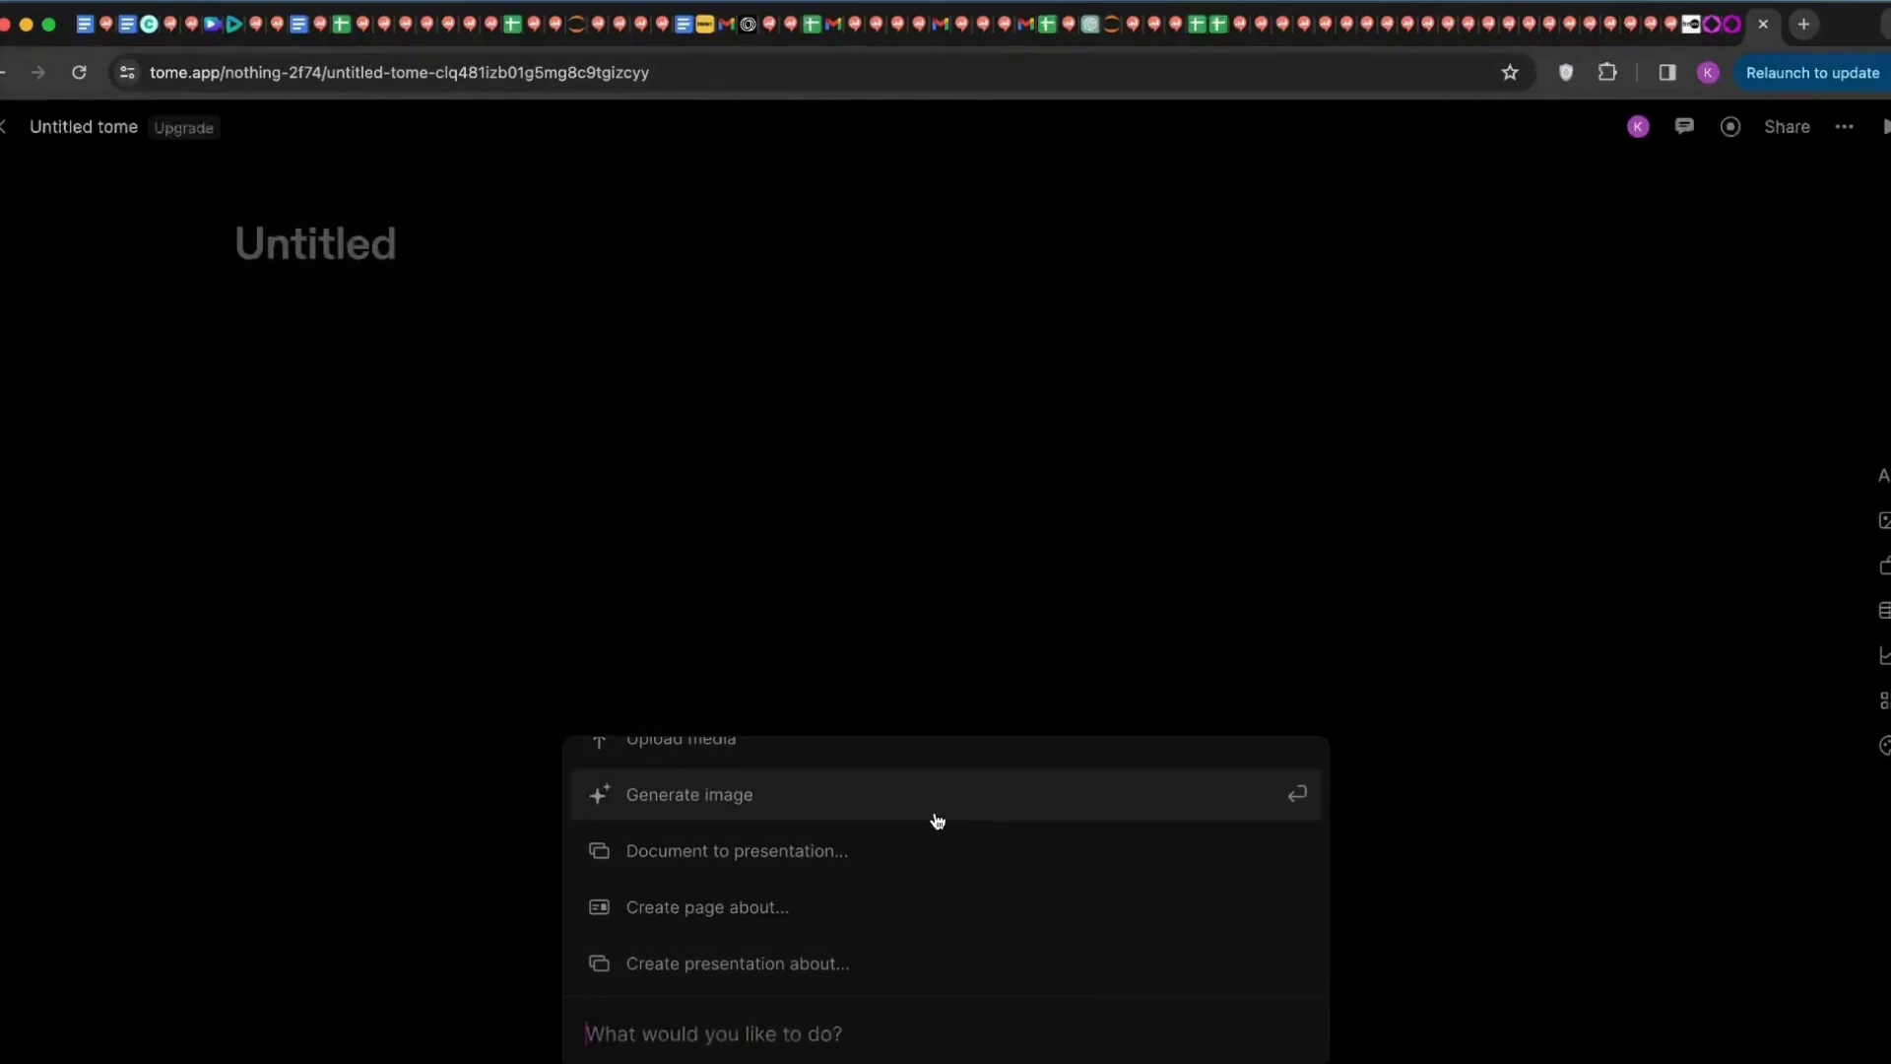
scroll(937, 821, up, 5)
scroll(936, 821, down, 5)
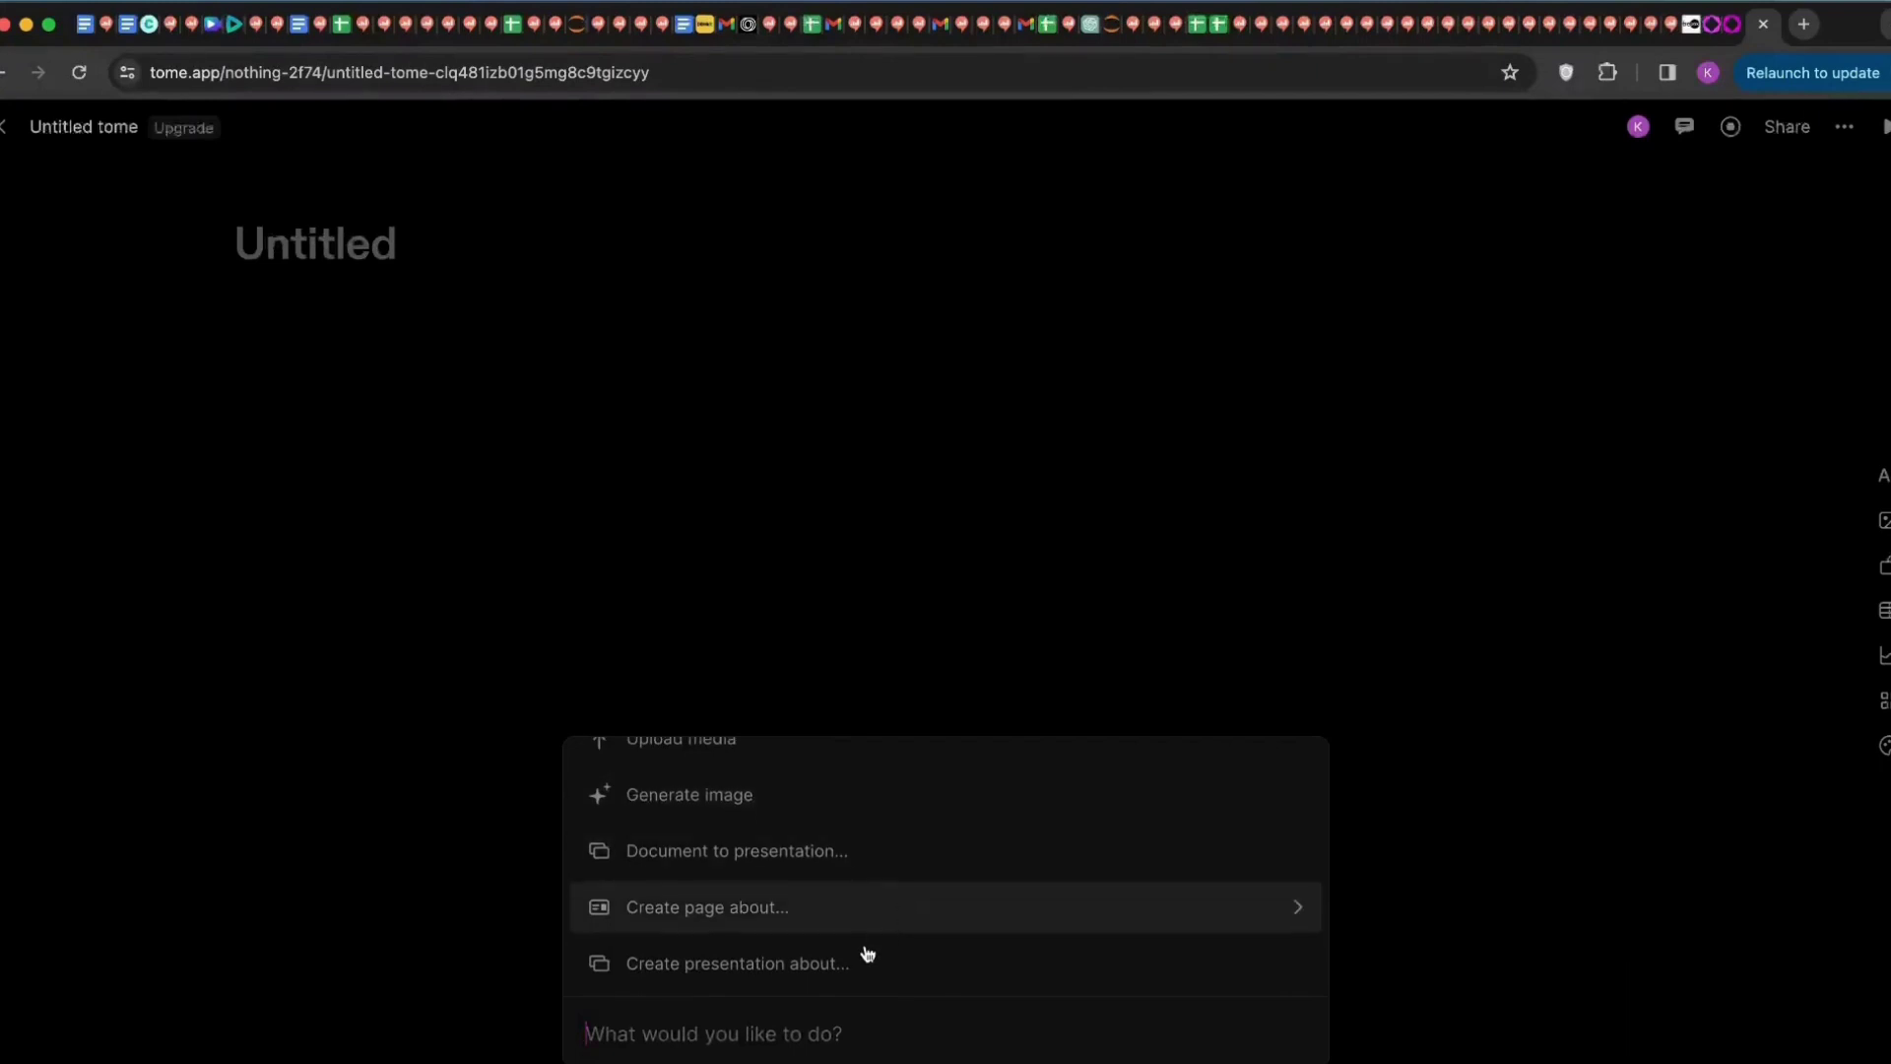
scroll(868, 954, up, 8)
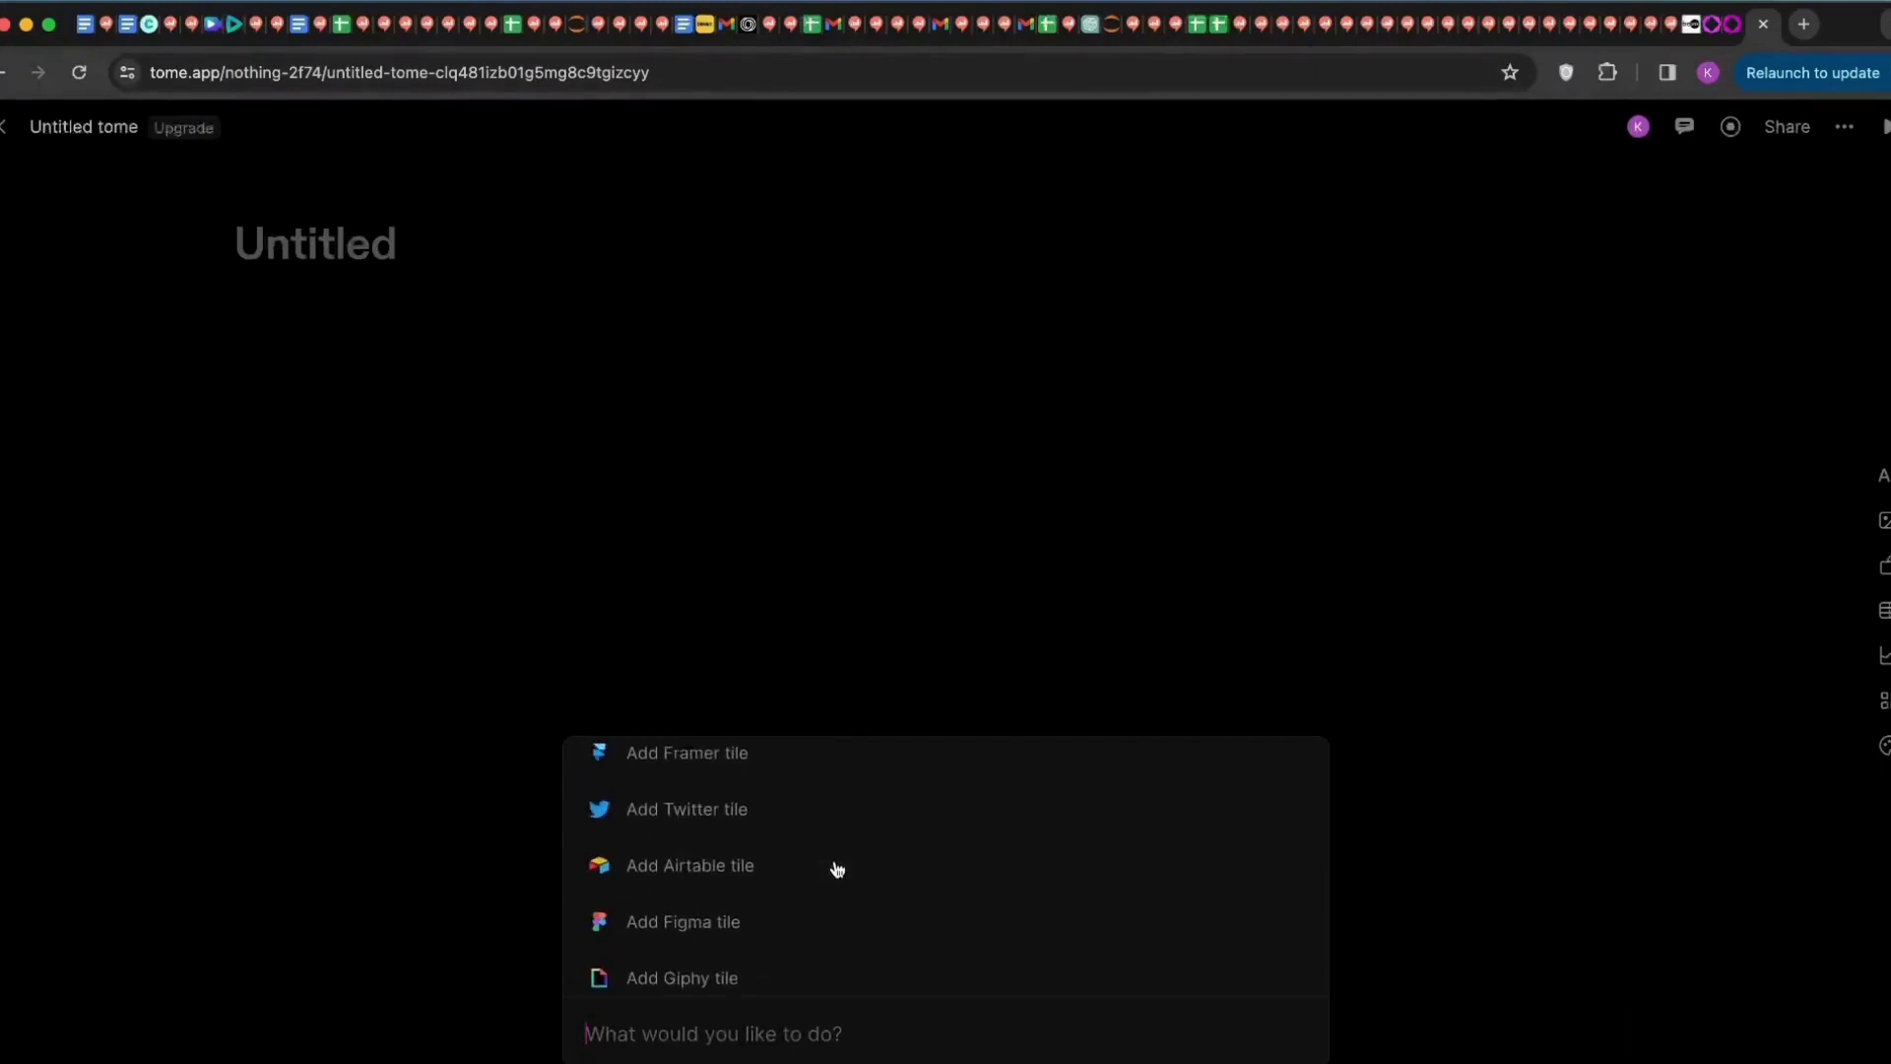
scroll(838, 870, up, 8)
scroll(838, 870, down, 12)
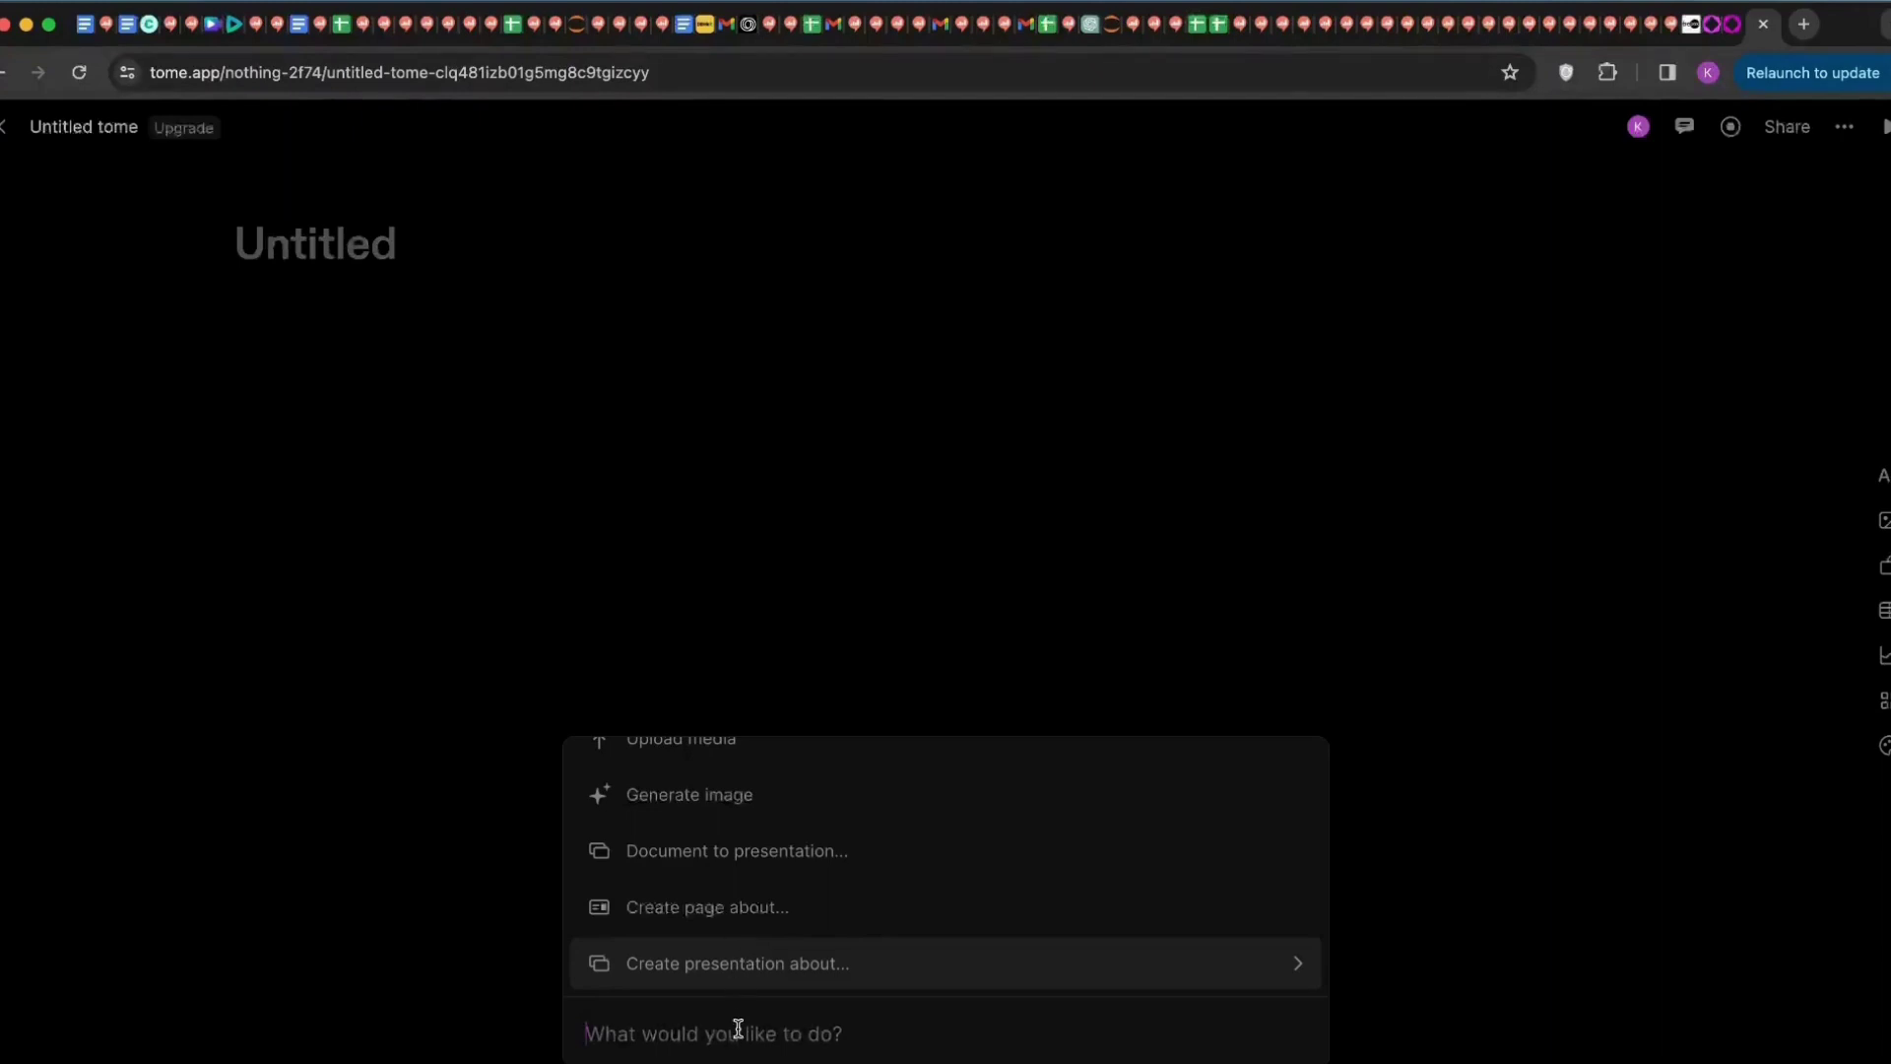
text(What is )
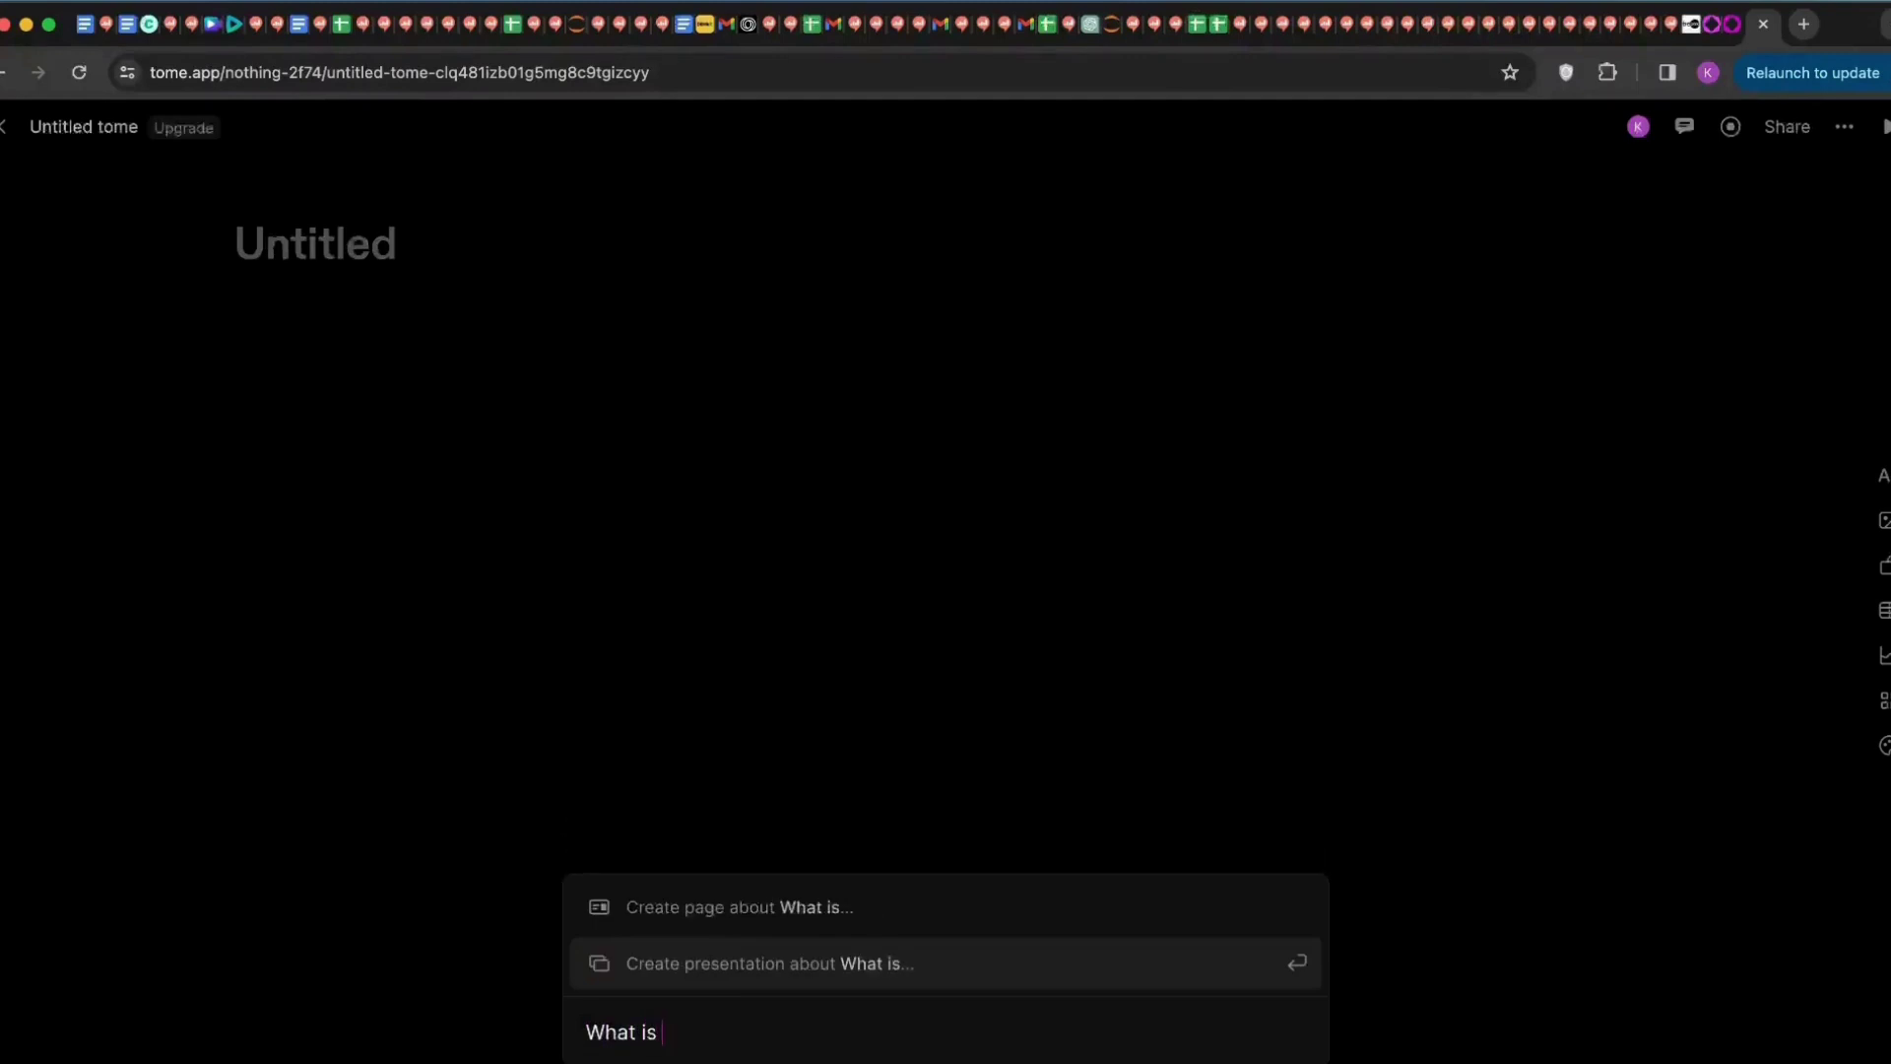
text(Machine )
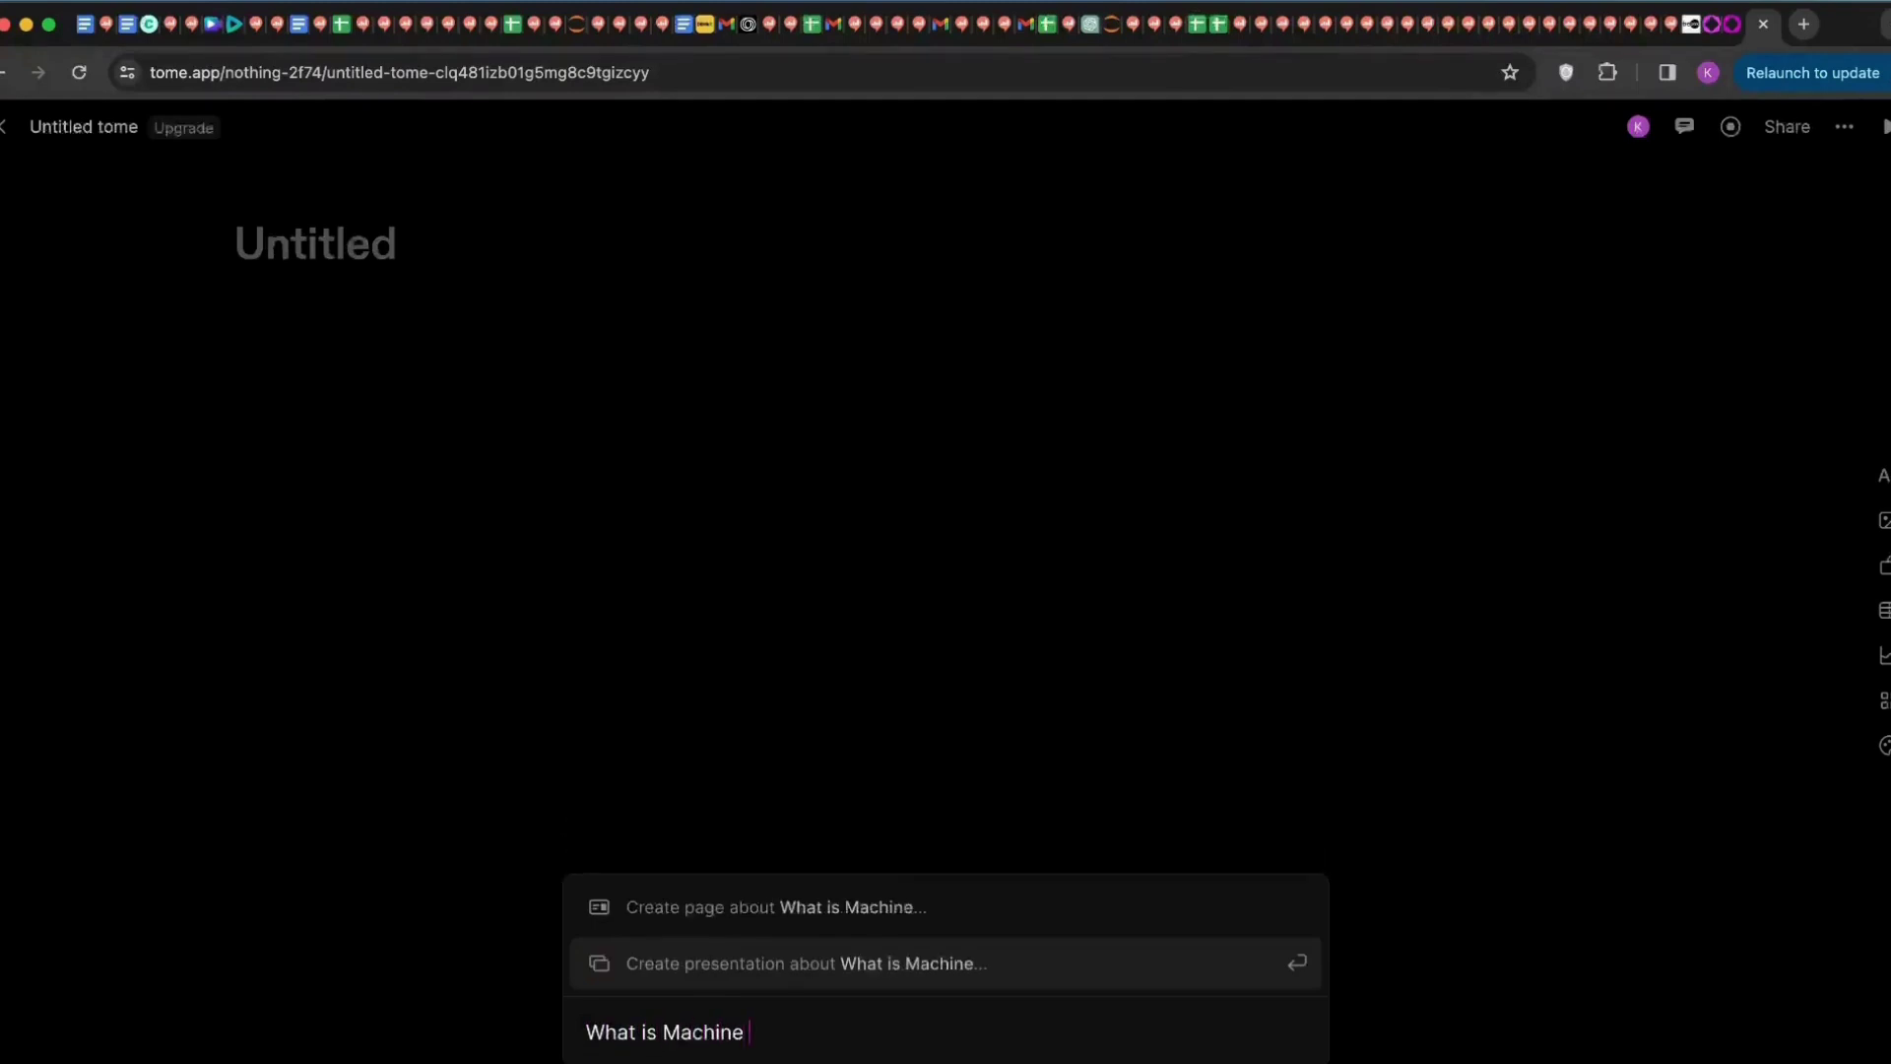
text(Learning)
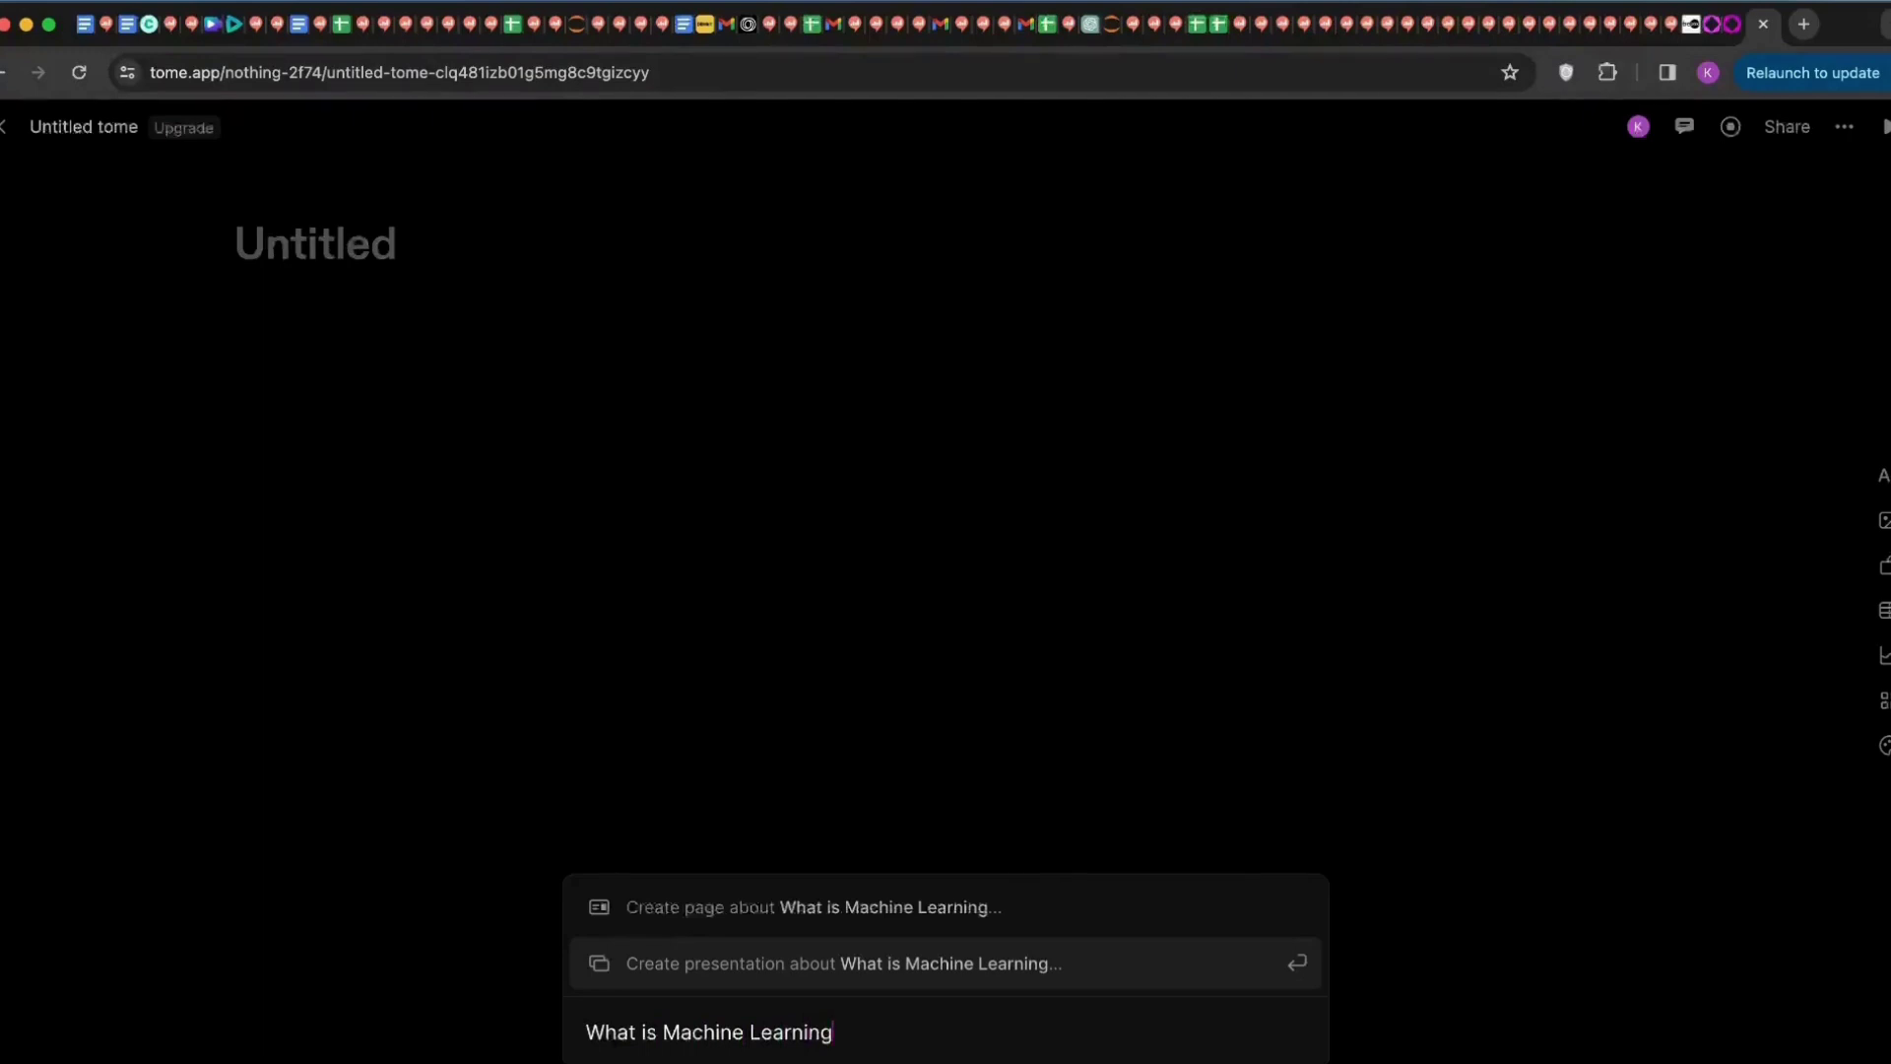
key(Return)
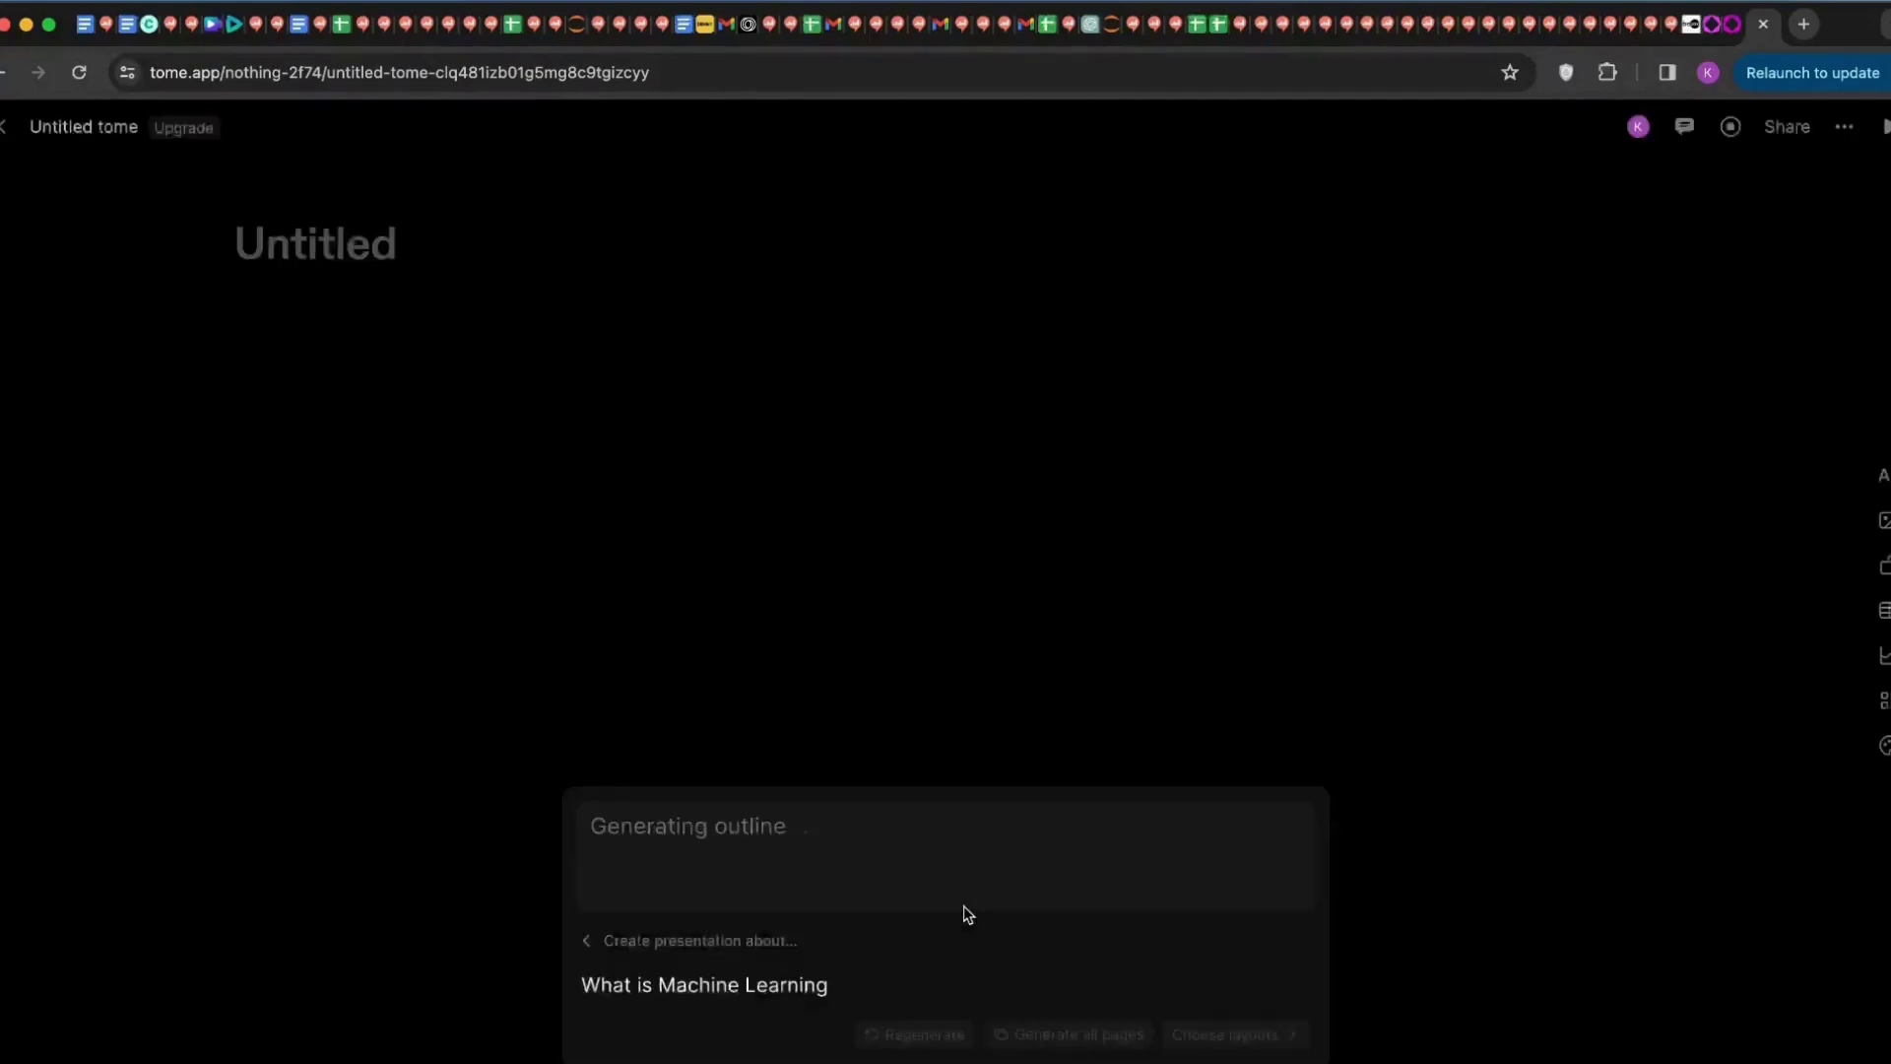
click(829, 952)
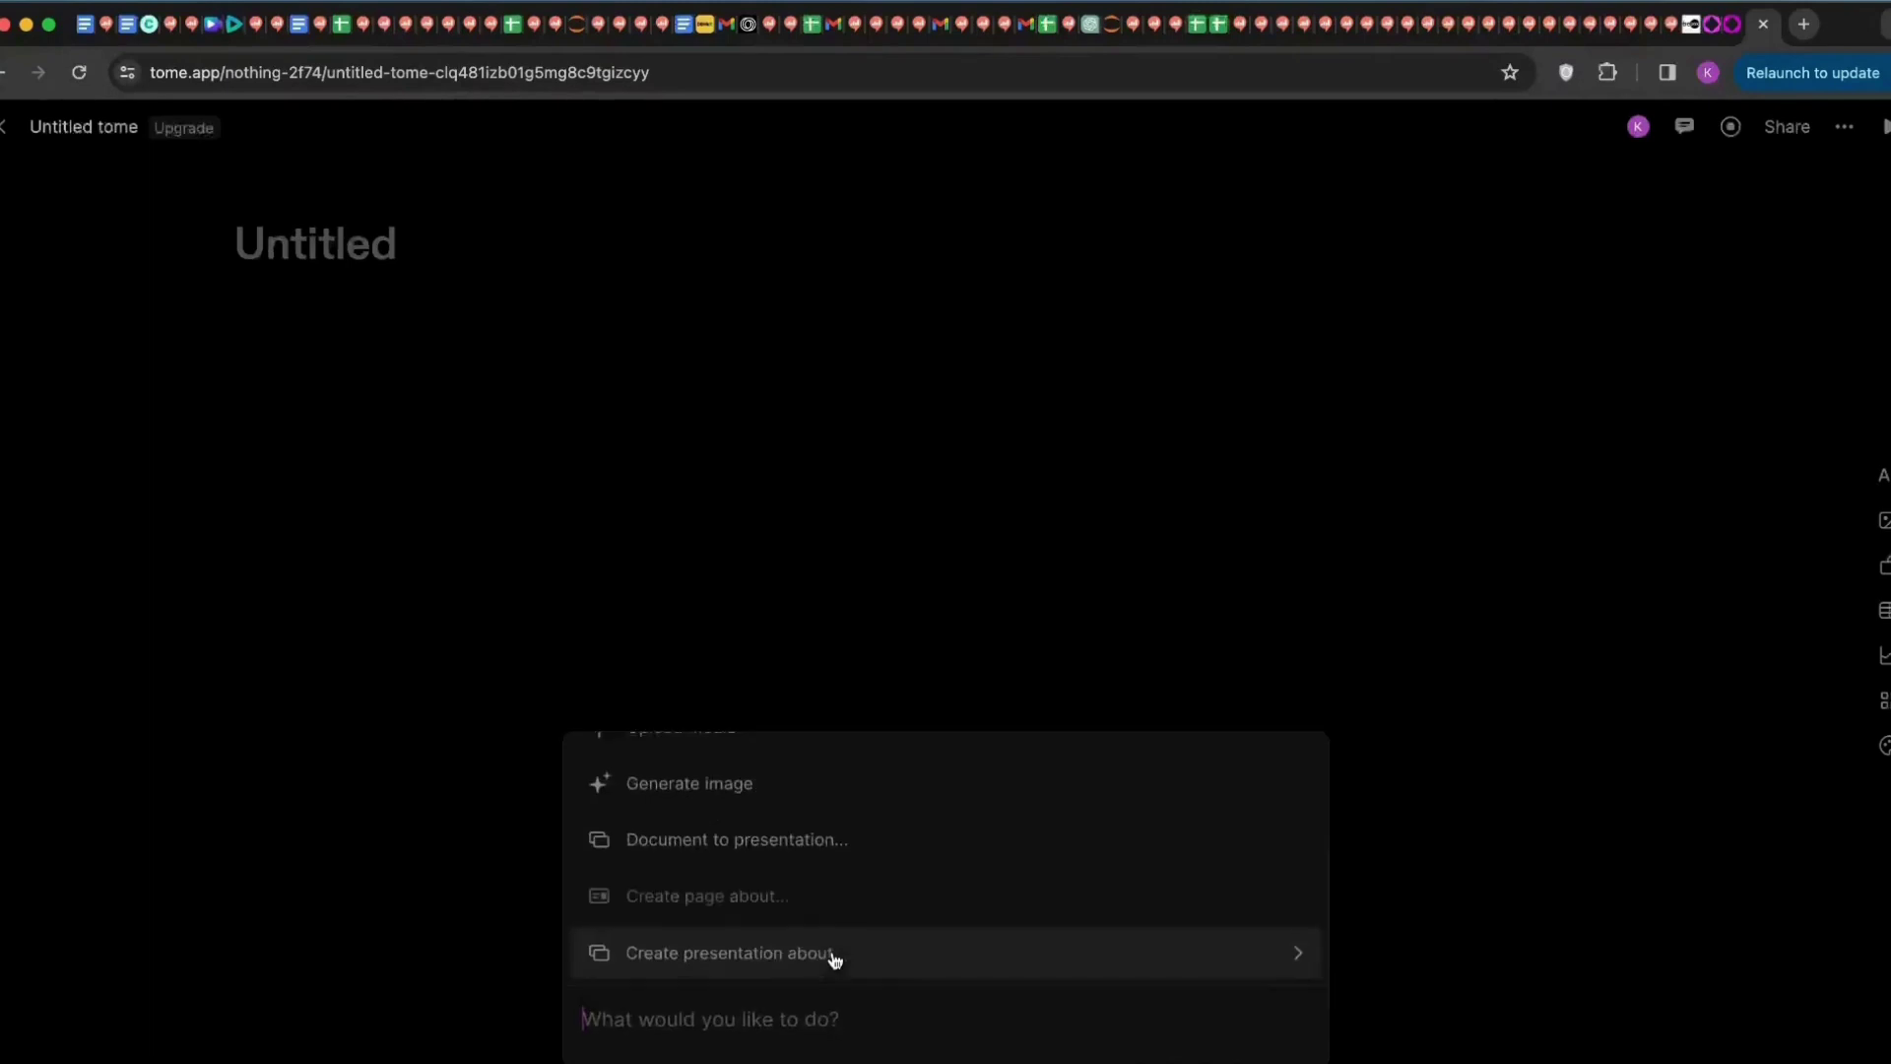
Step: Generate an outline for a presentation about "What is Machine Learning?", dismiss the credits dialog, and generate all its pages
click(777, 983)
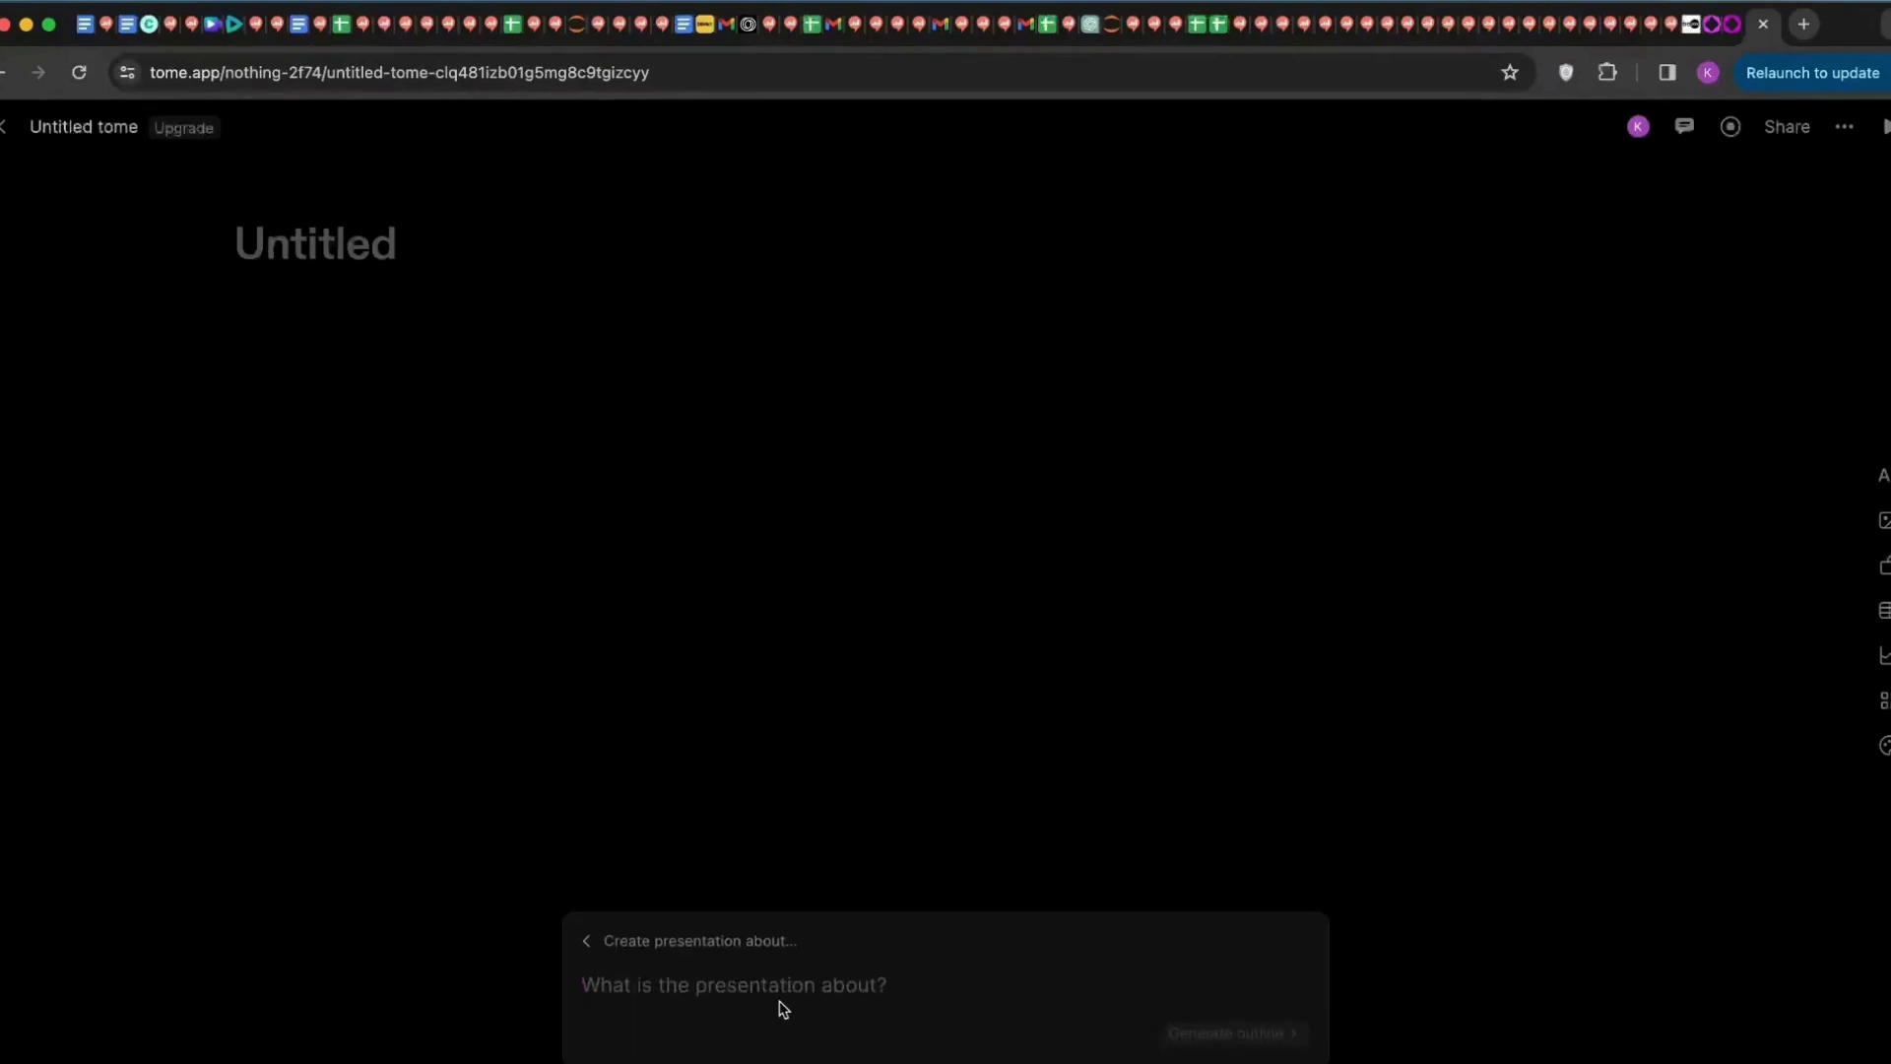
text(What )
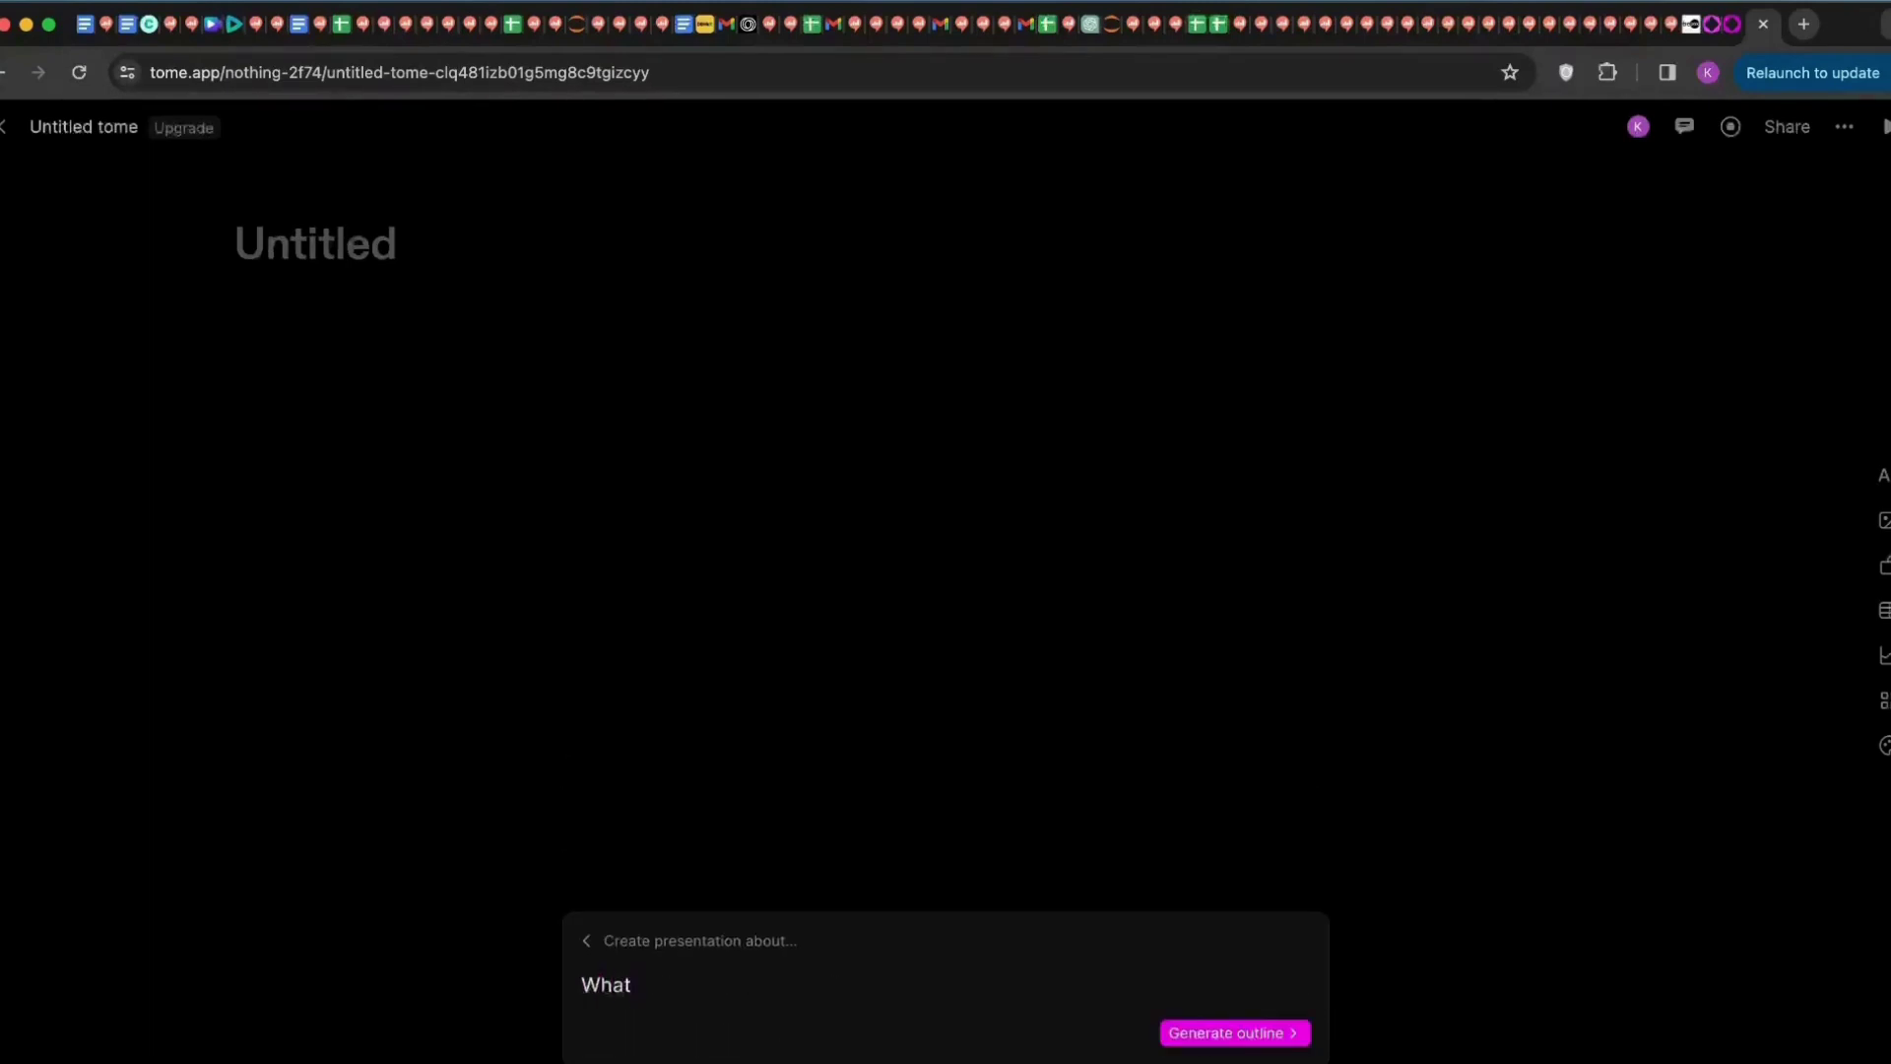
text(is Machine Learrning?)
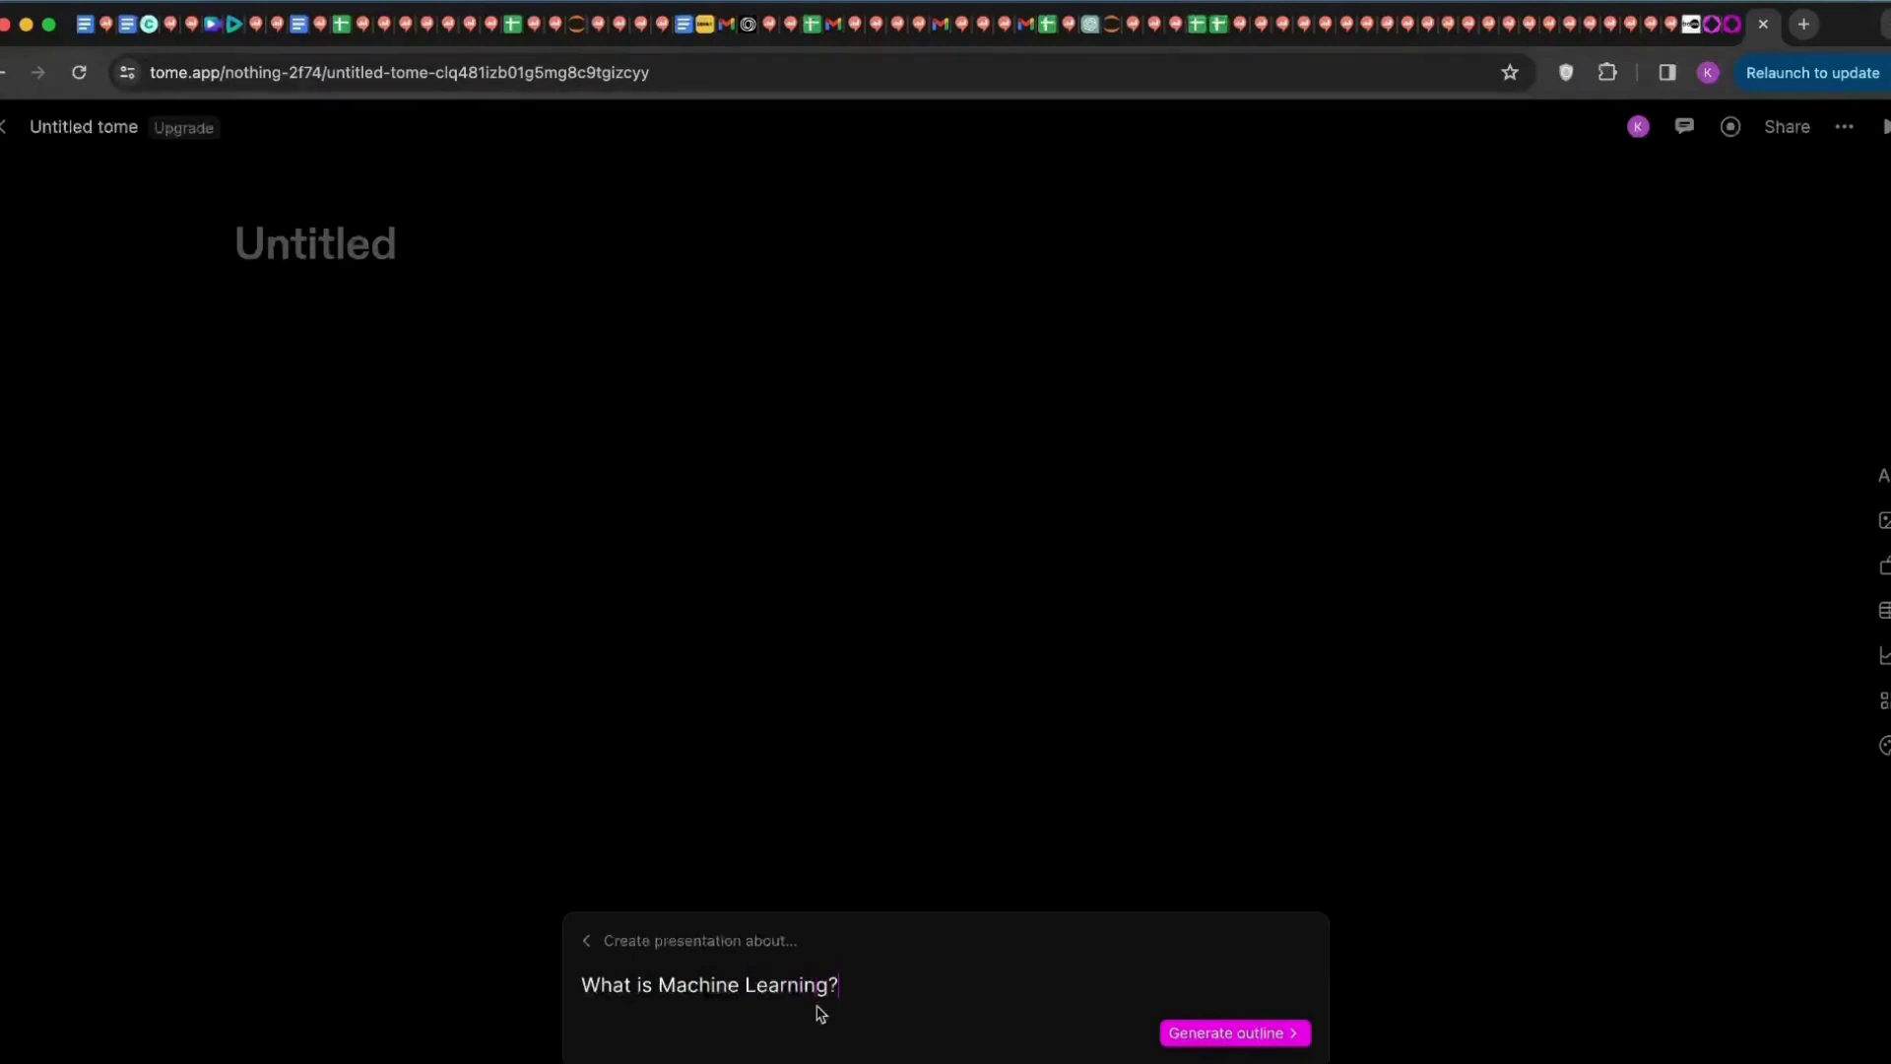
click(1254, 1033)
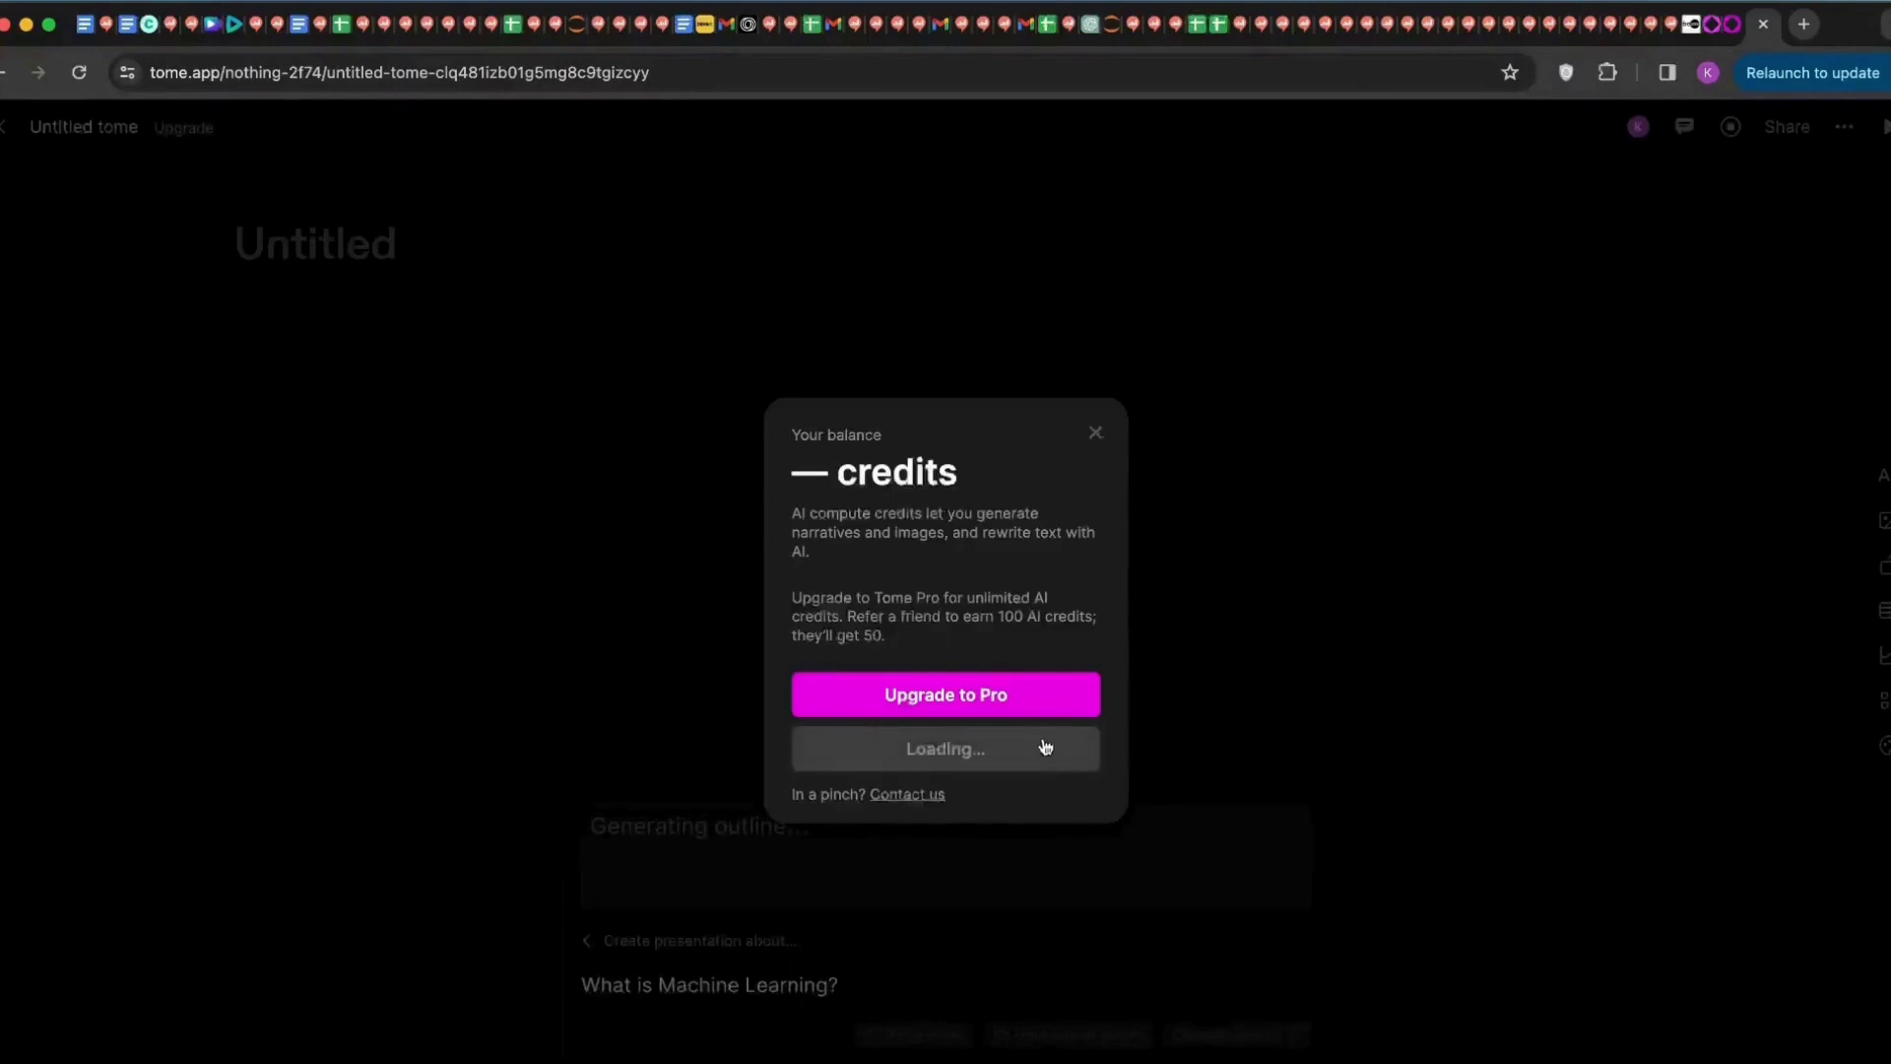
click(1095, 434)
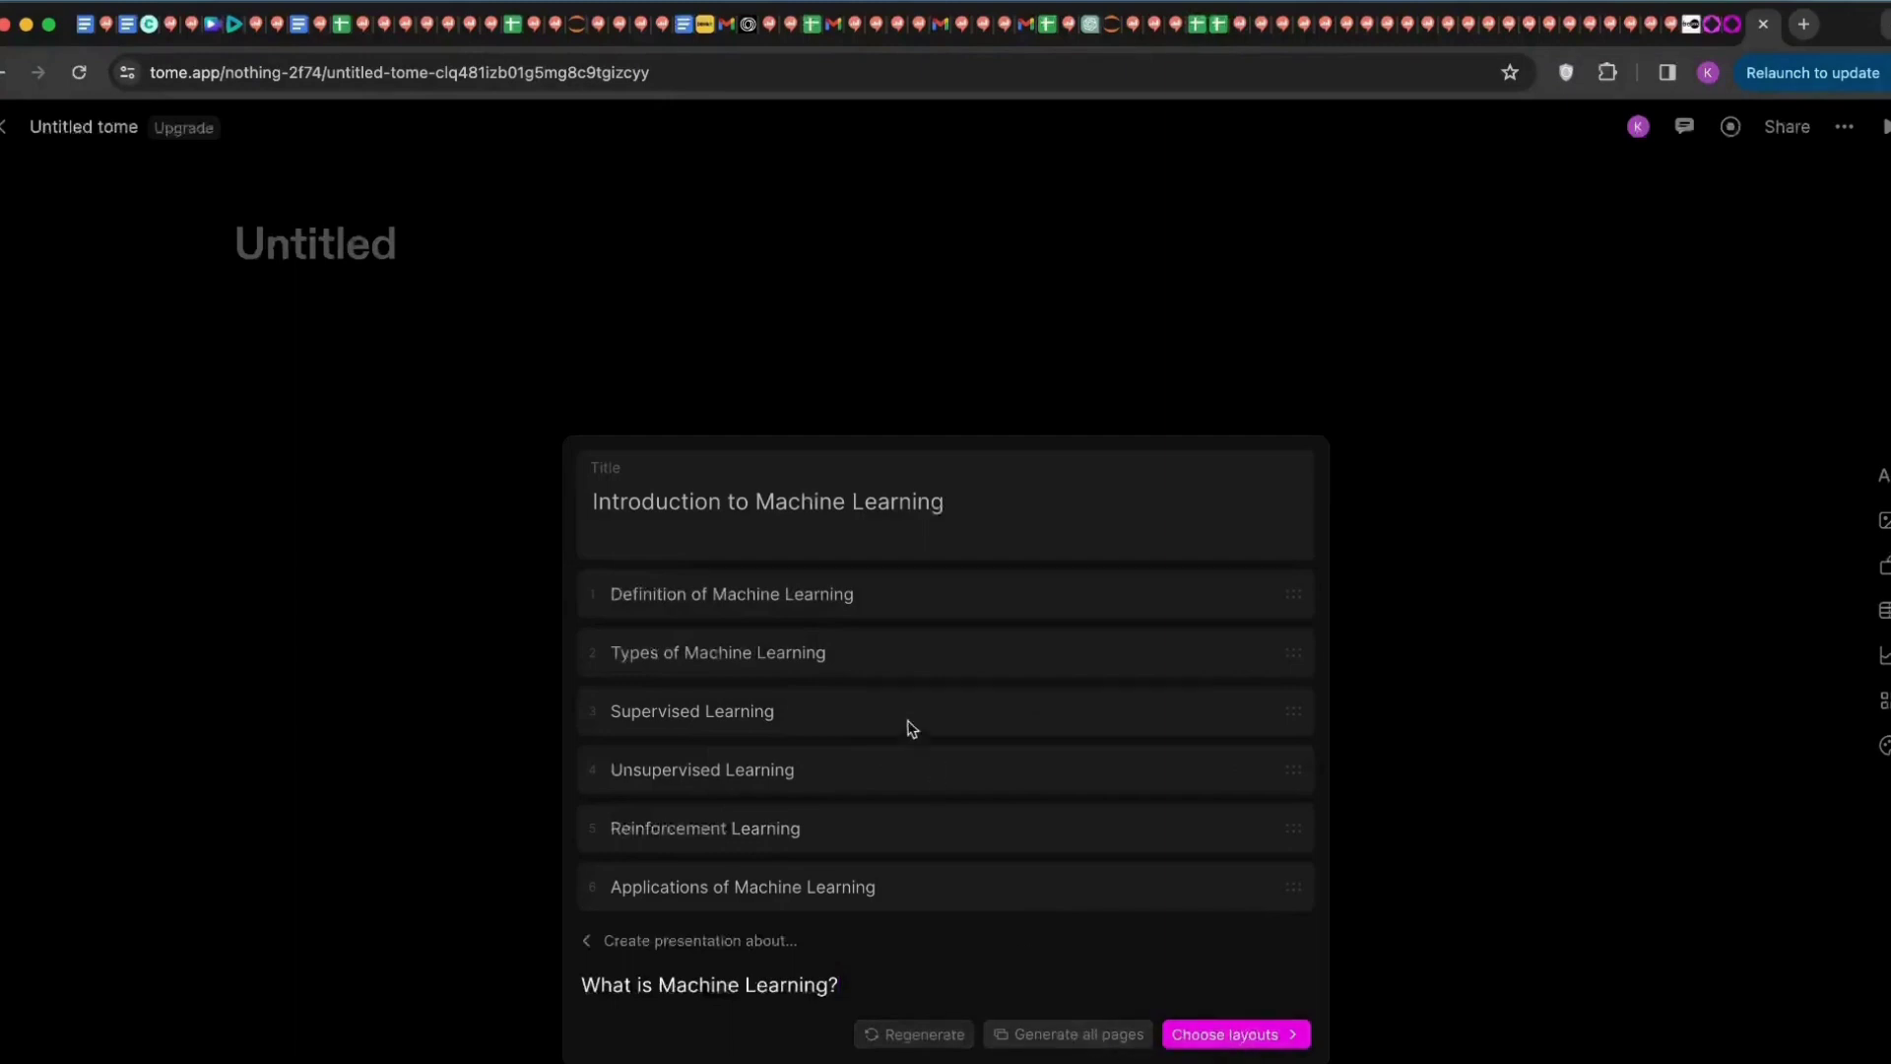
click(1069, 1037)
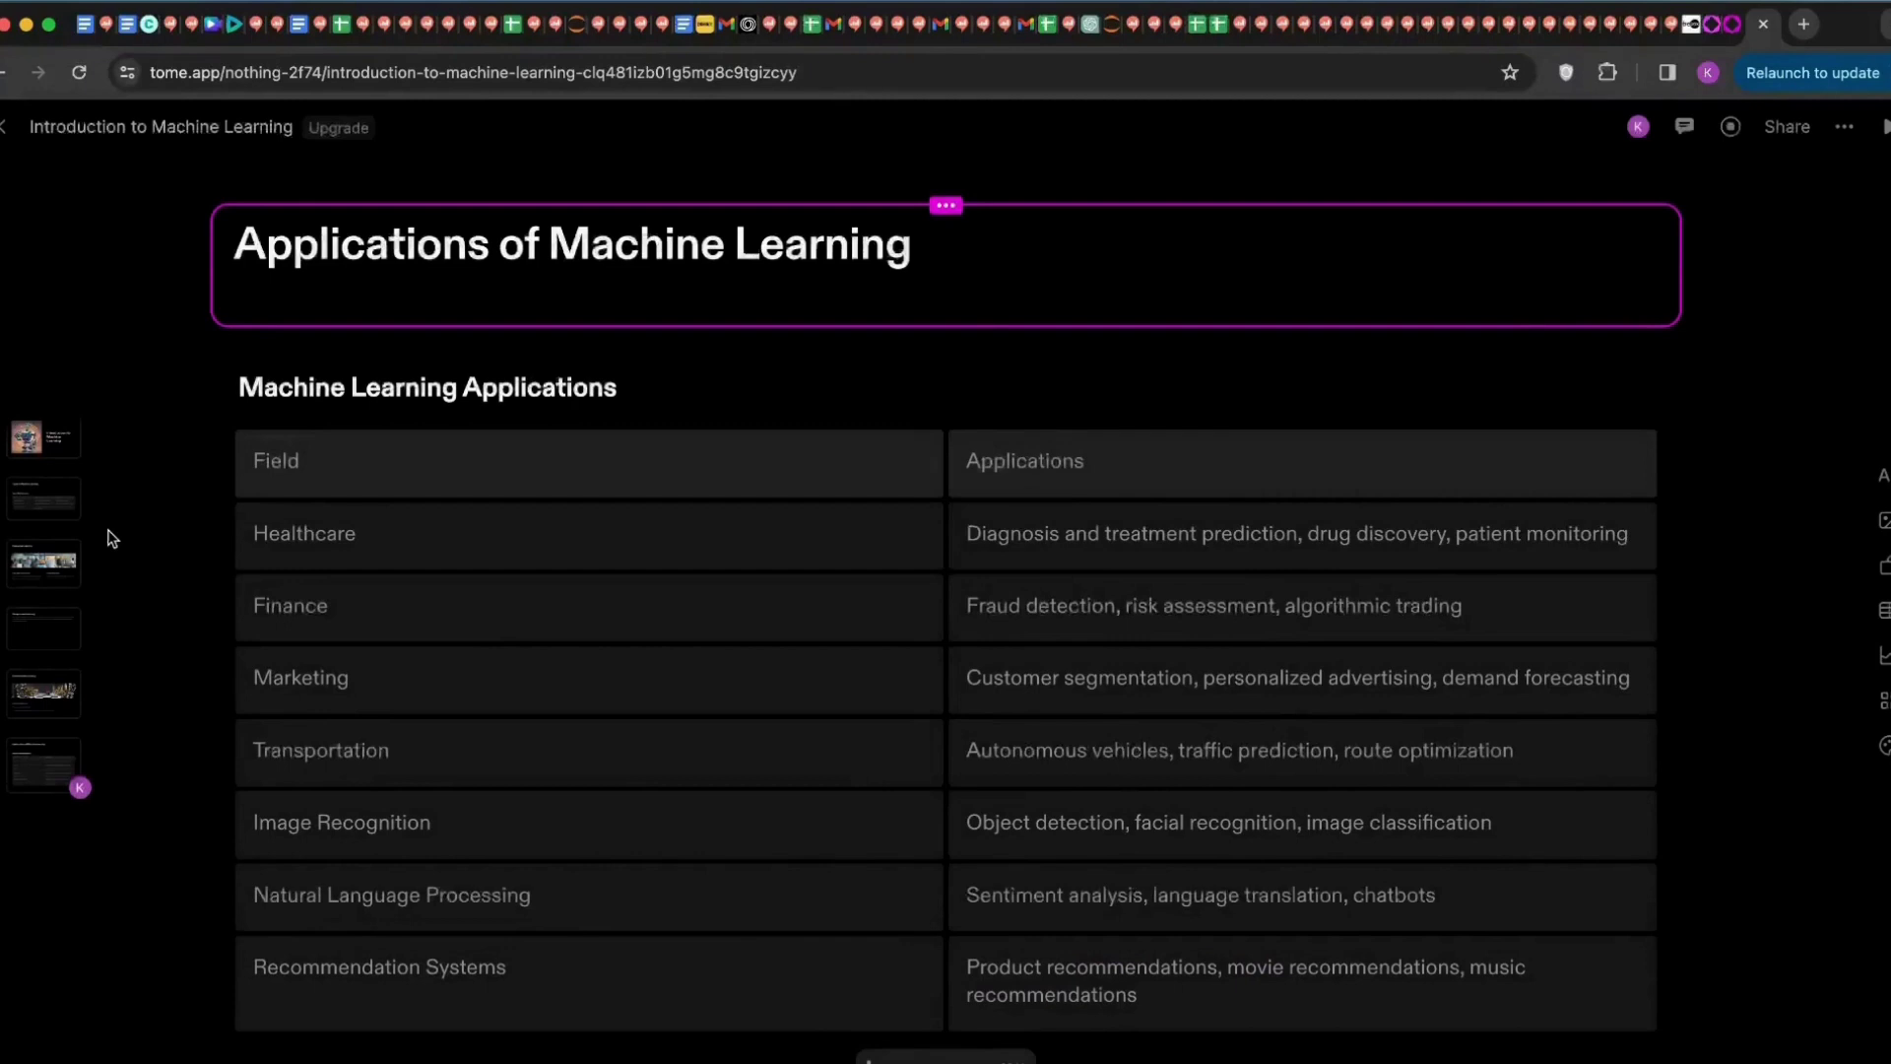
Step: Review the generated presentation page by page, from the title page to the Applications of Machine Learning table
click(61, 453)
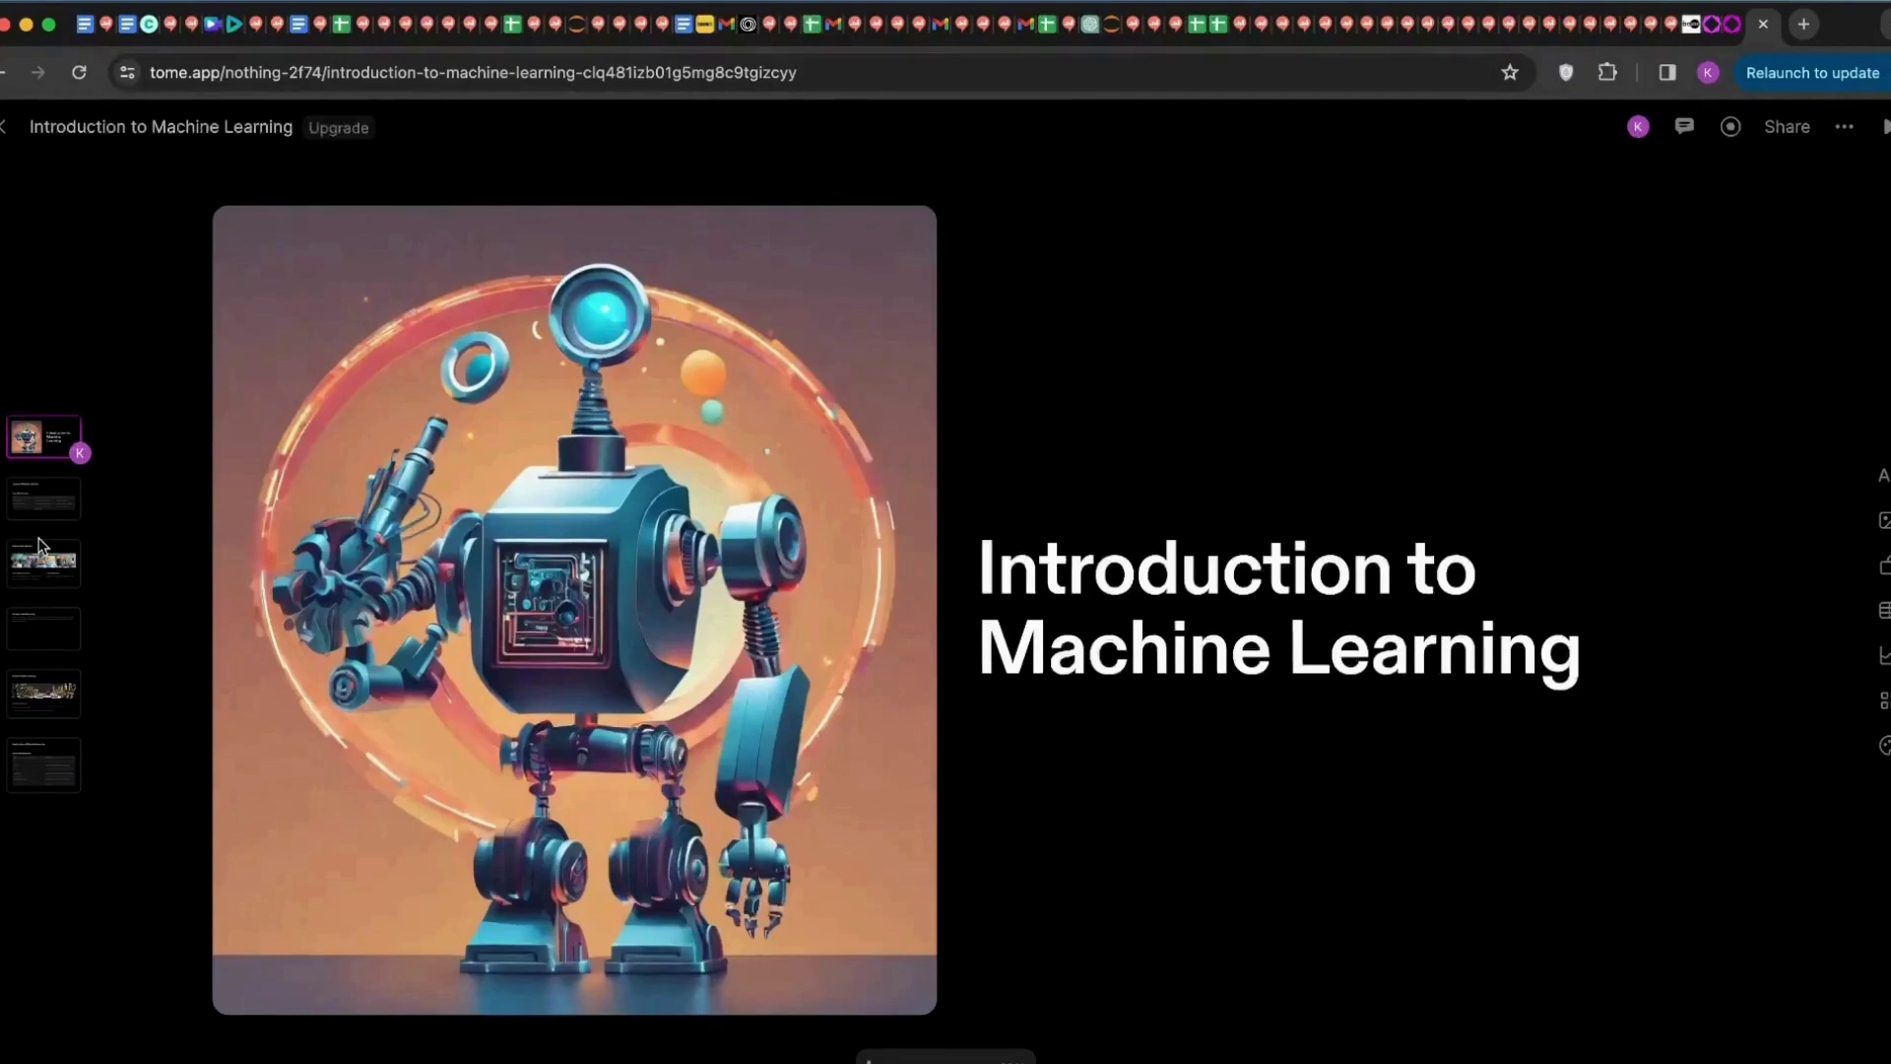
key(Down)
key(Down)
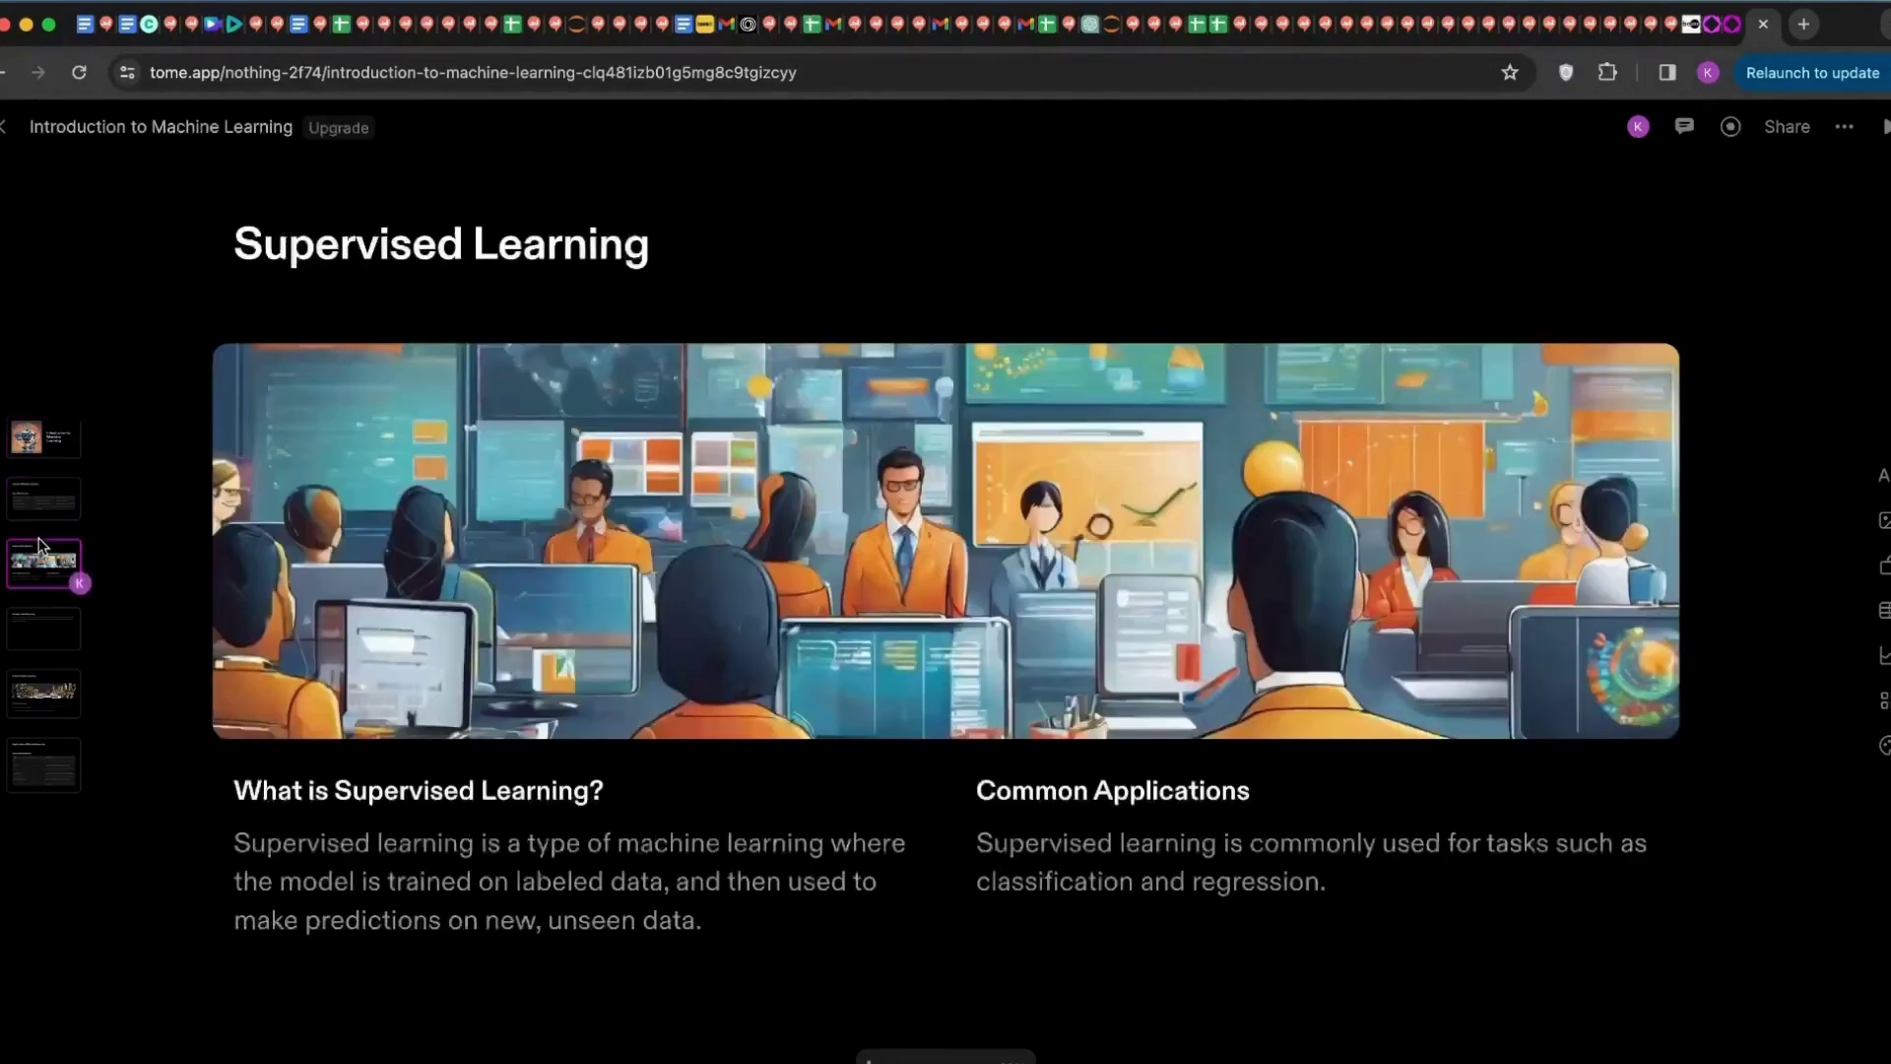
key(Down)
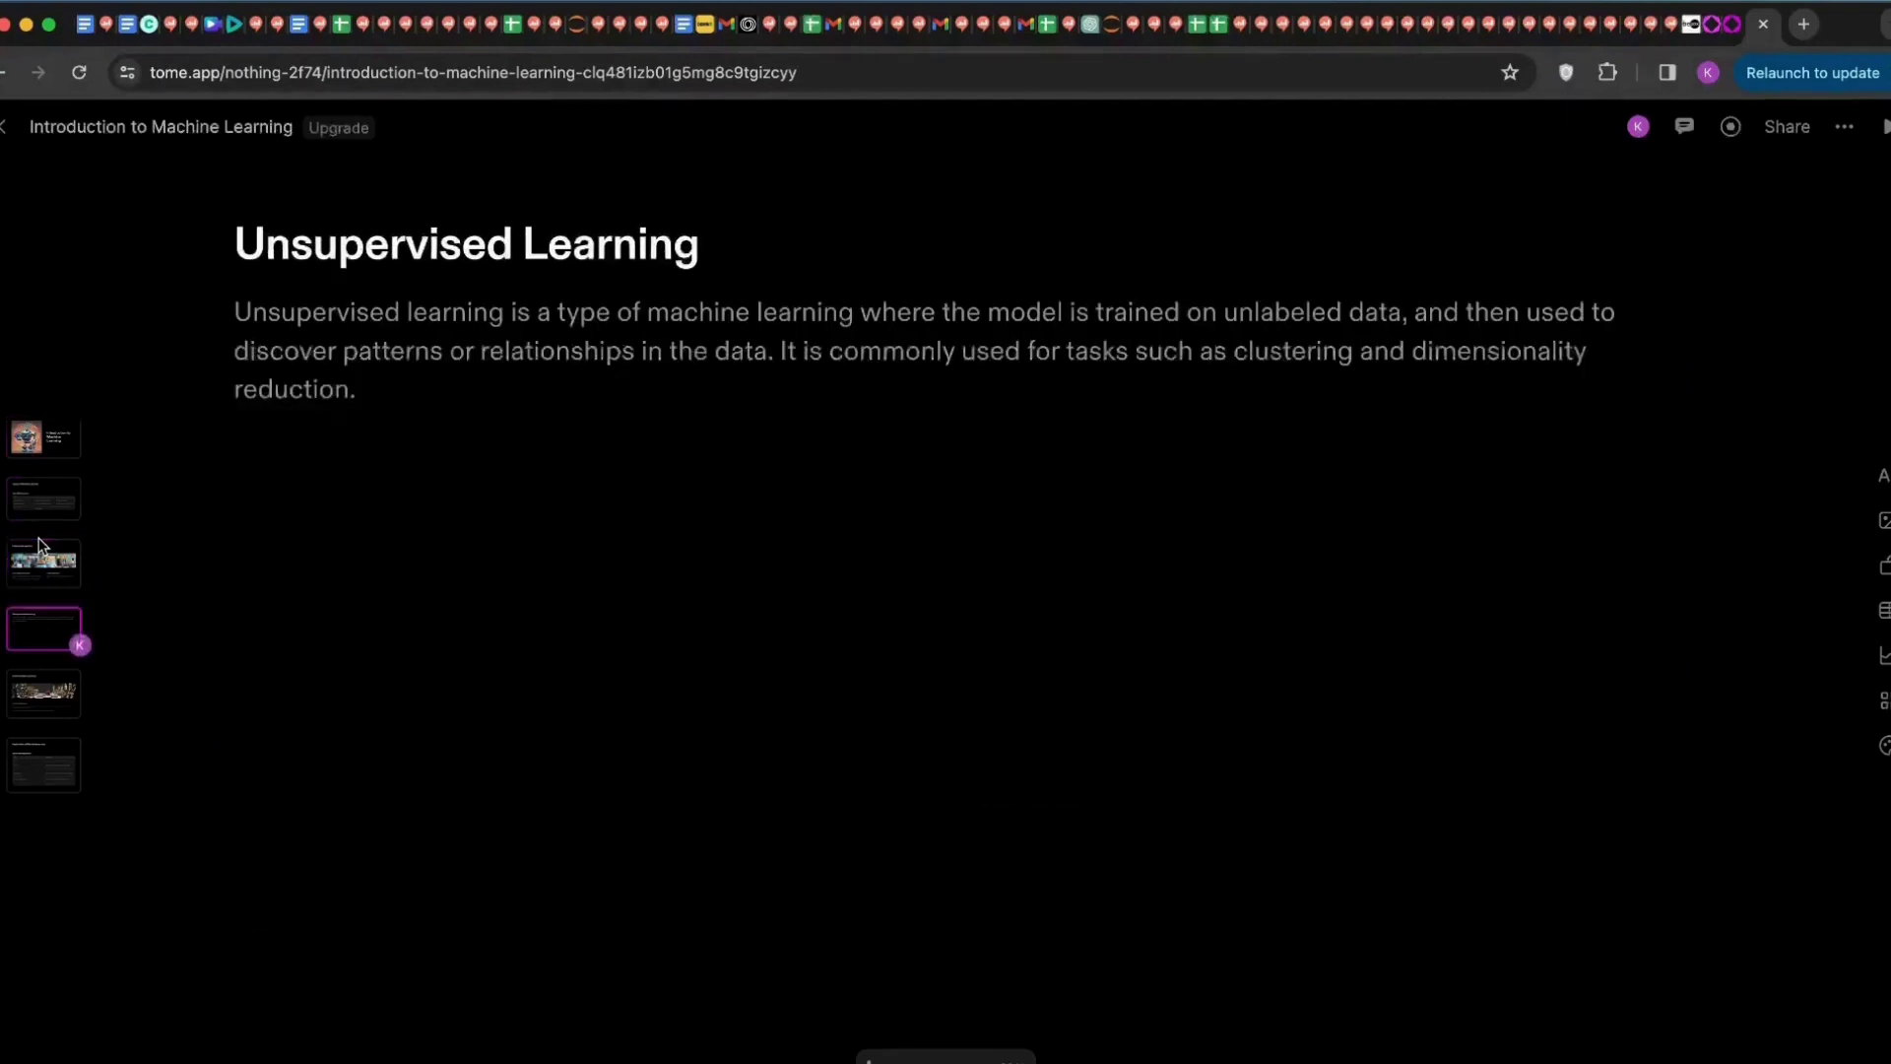
key(Down)
key(Down)
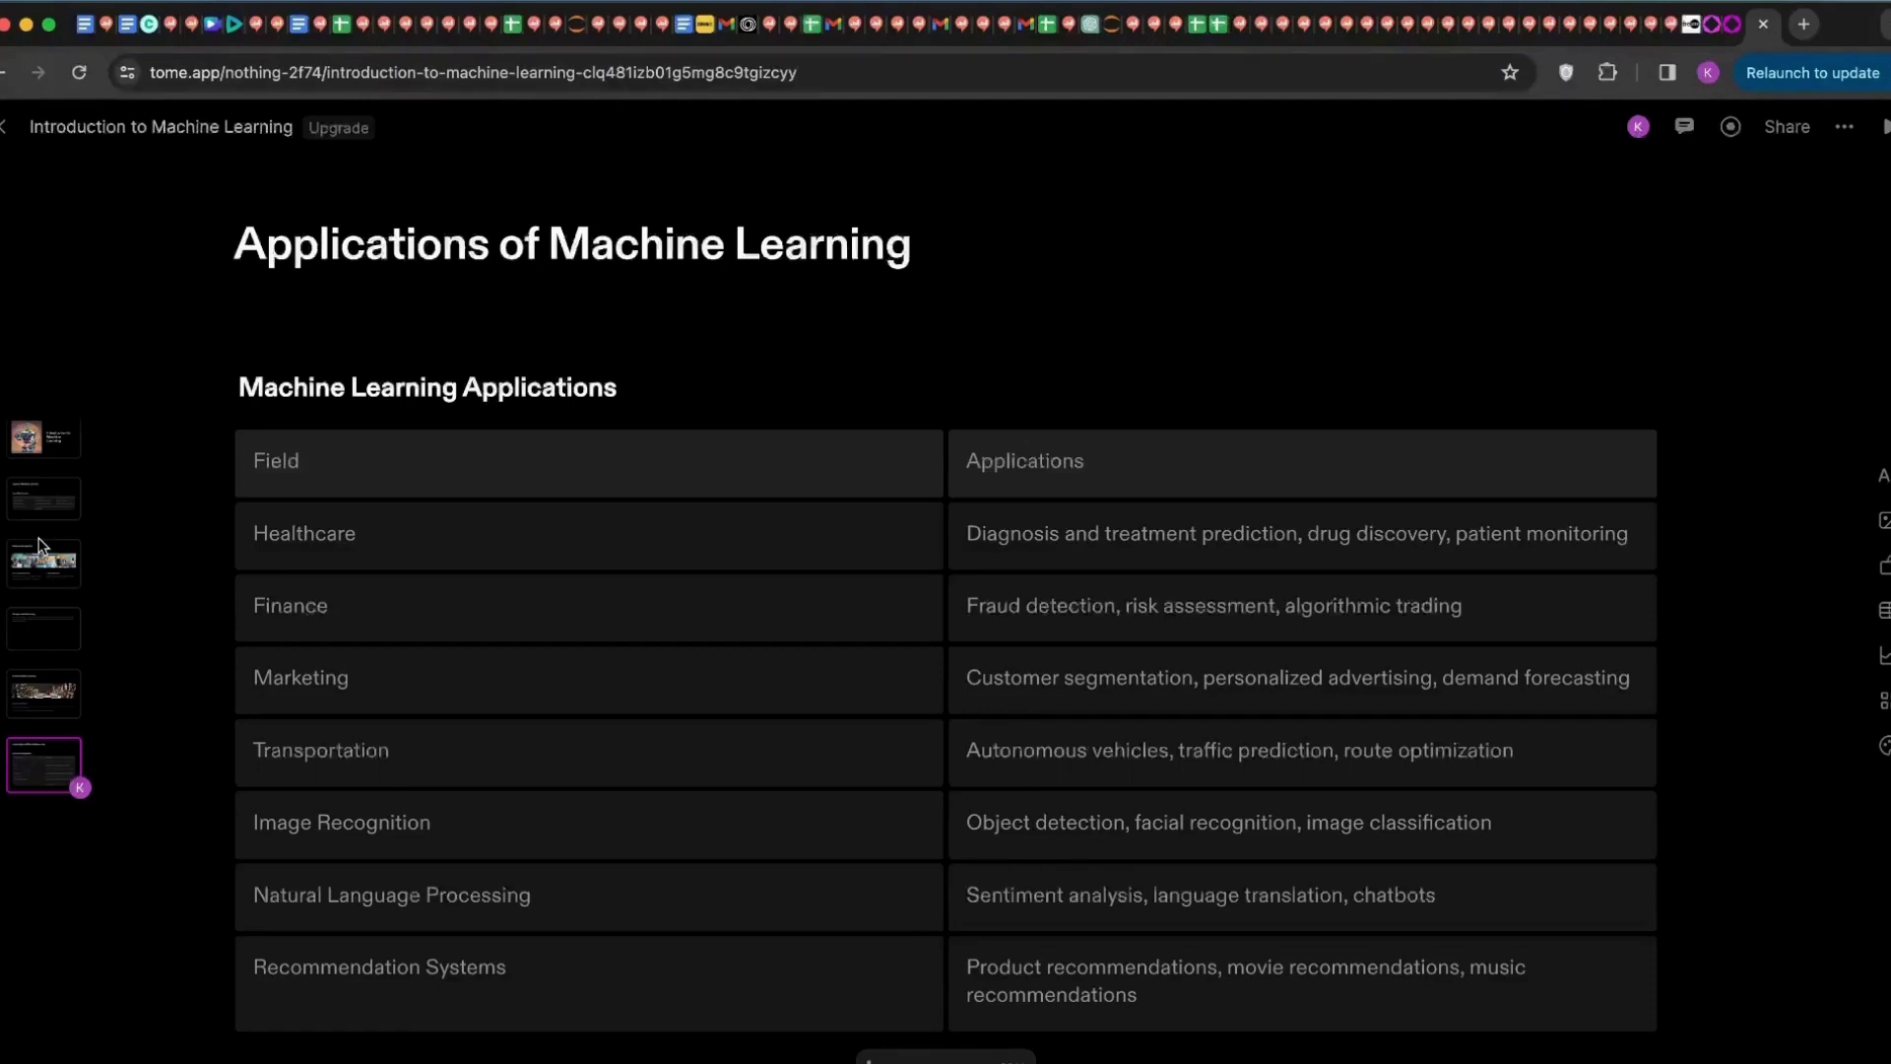
scroll(907, 828, down, 1)
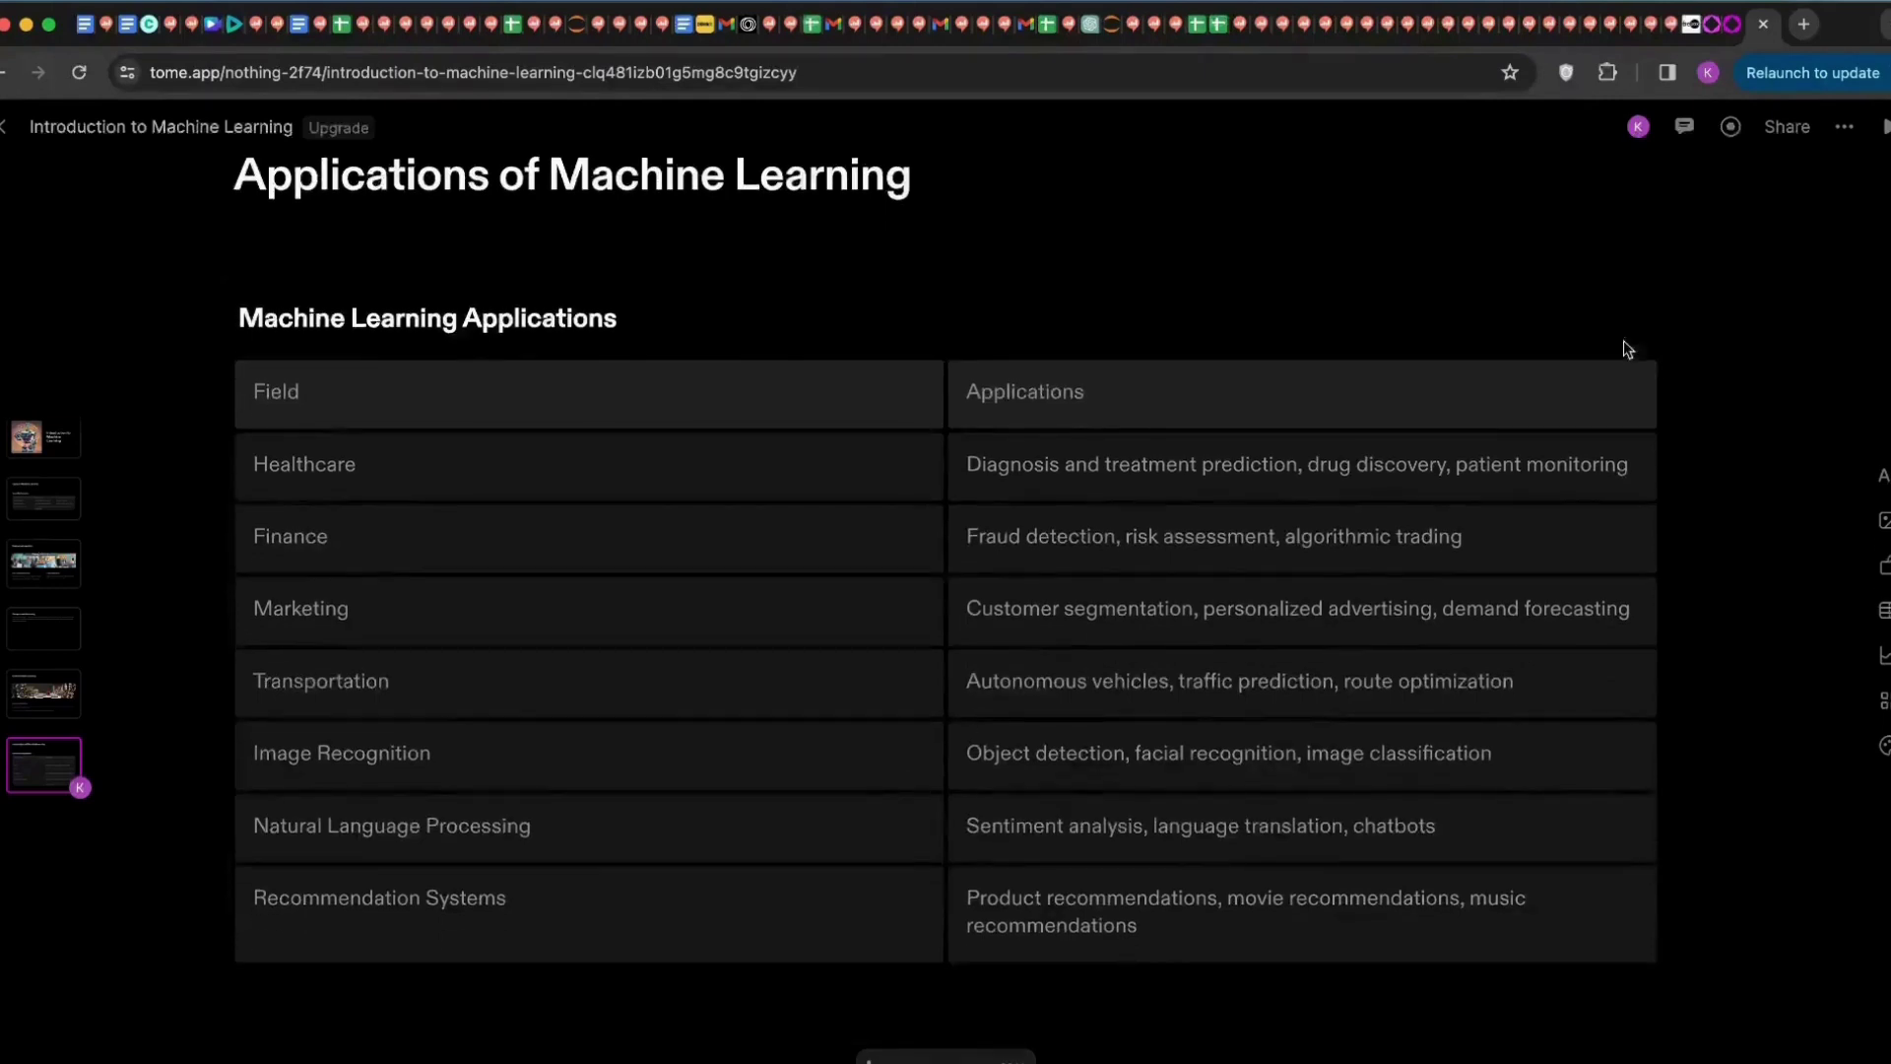